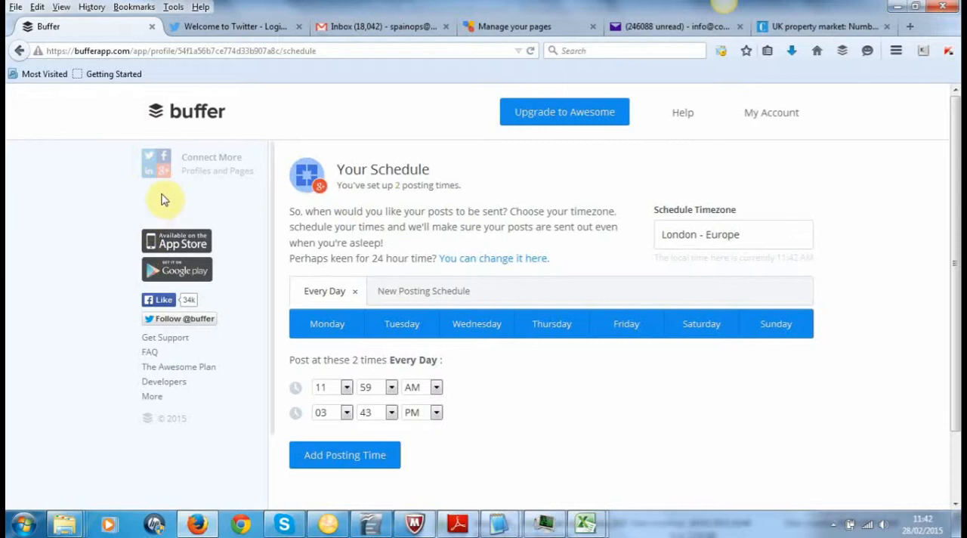
# Step: Connect the Twitter account to Buffer and authorise the app to use it
pyautogui.click(212, 173)
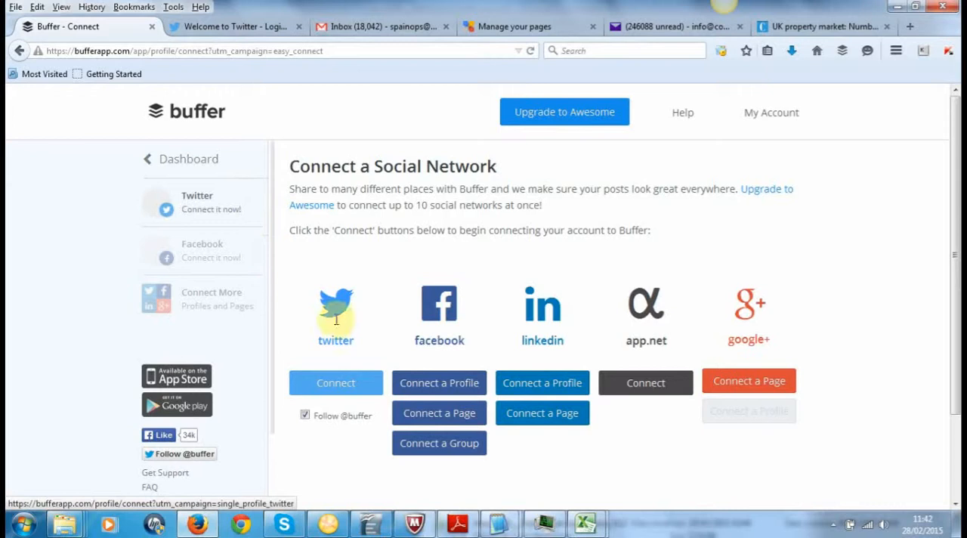
pyautogui.click(333, 384)
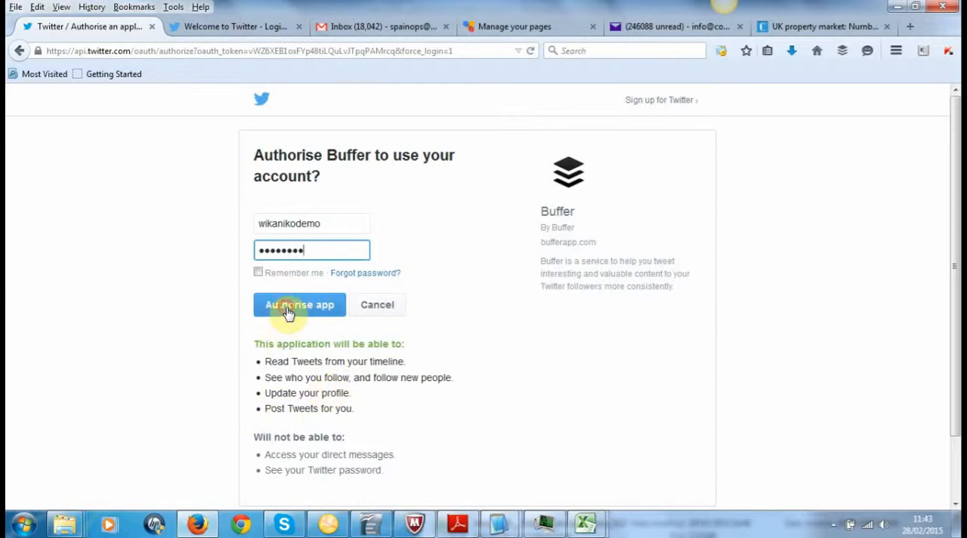
pyautogui.click(288, 313)
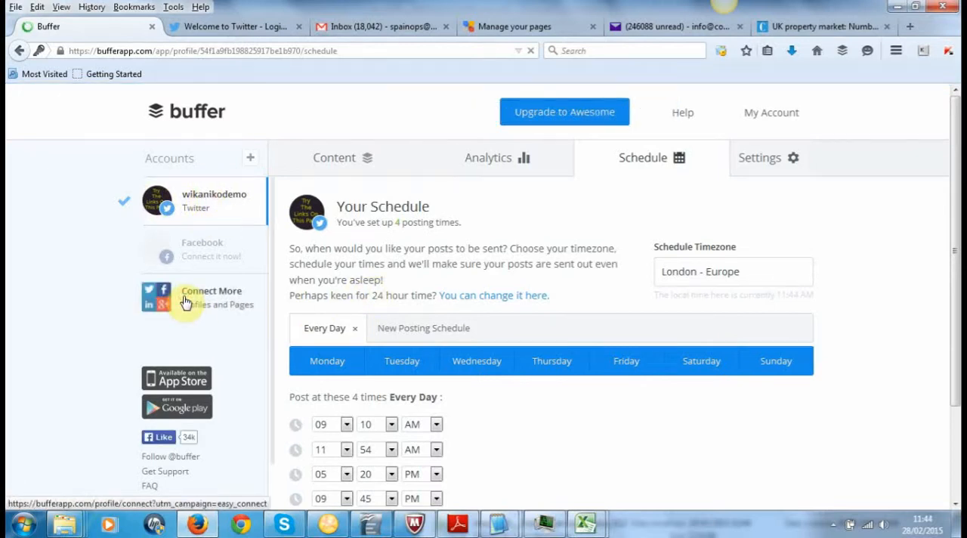
# Step: Connect the Wikaniko Demo Facebook page as another social account
pyautogui.click(186, 302)
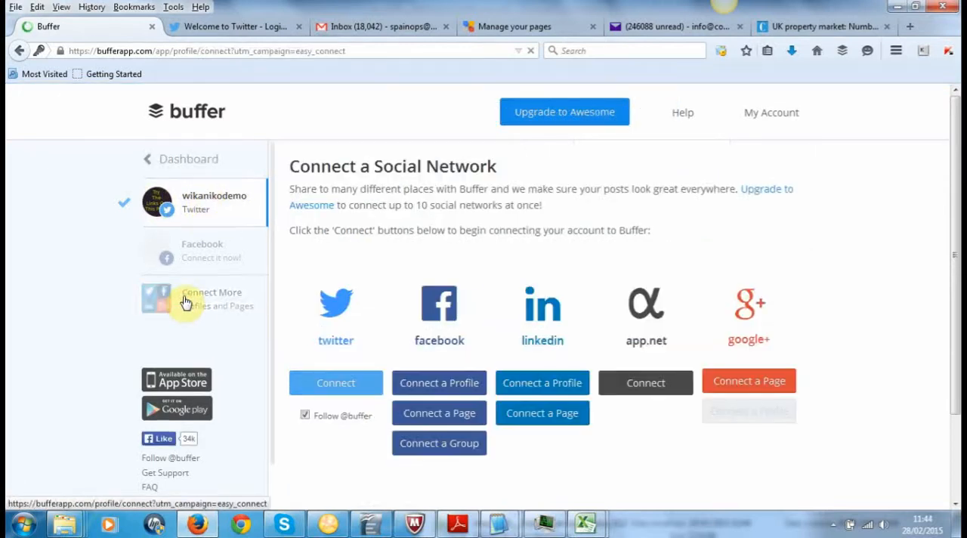
pyautogui.click(439, 417)
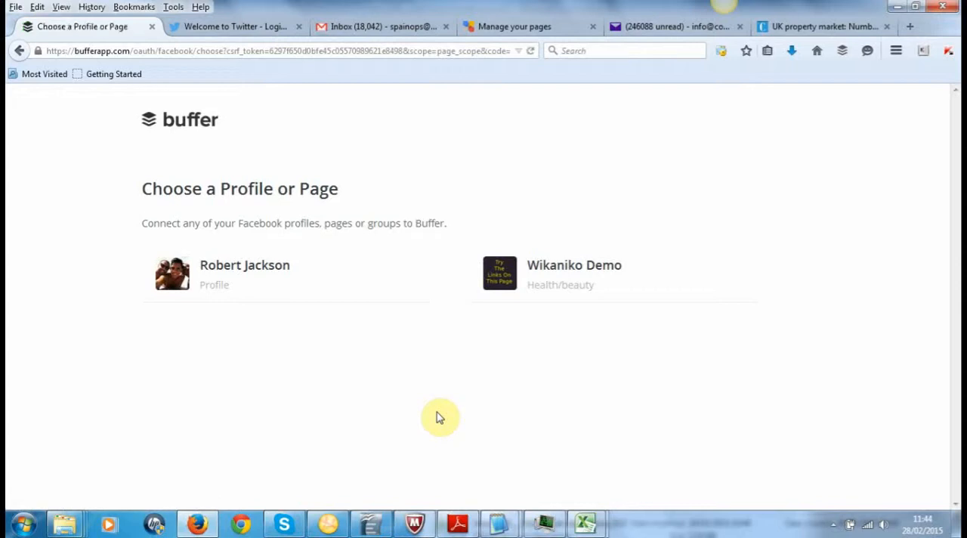
pyautogui.click(551, 269)
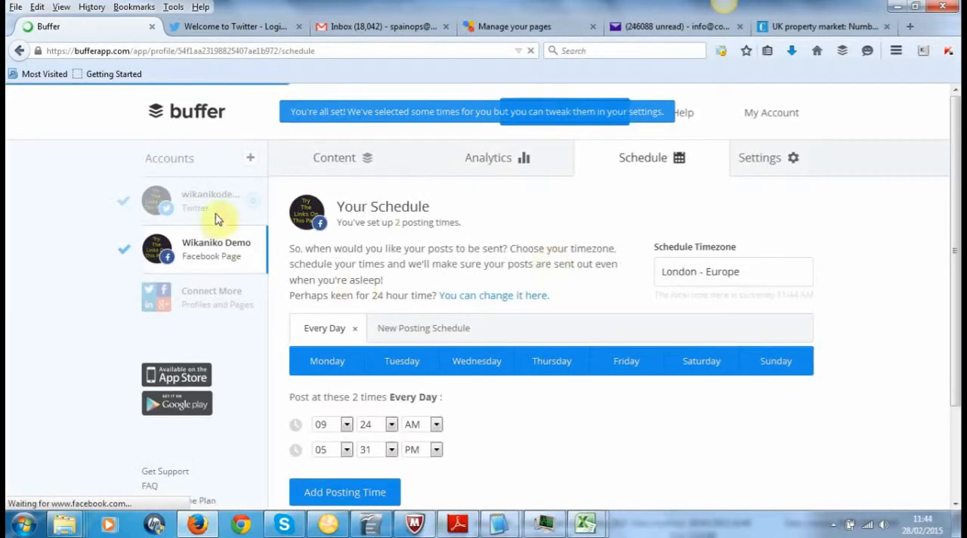
# Step: Connect the Wikaniko Google+ page and accept Buffer's offline access request
pyautogui.click(187, 294)
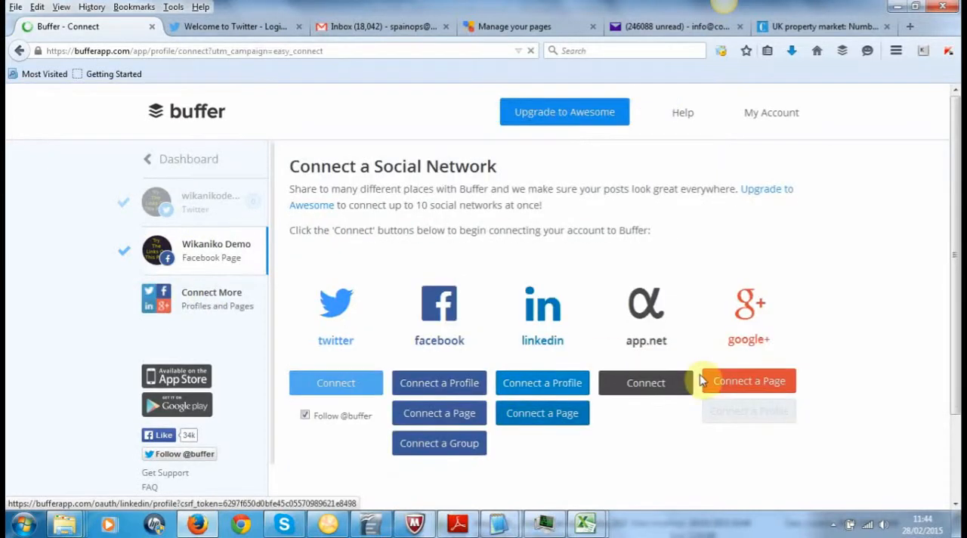
pyautogui.click(724, 383)
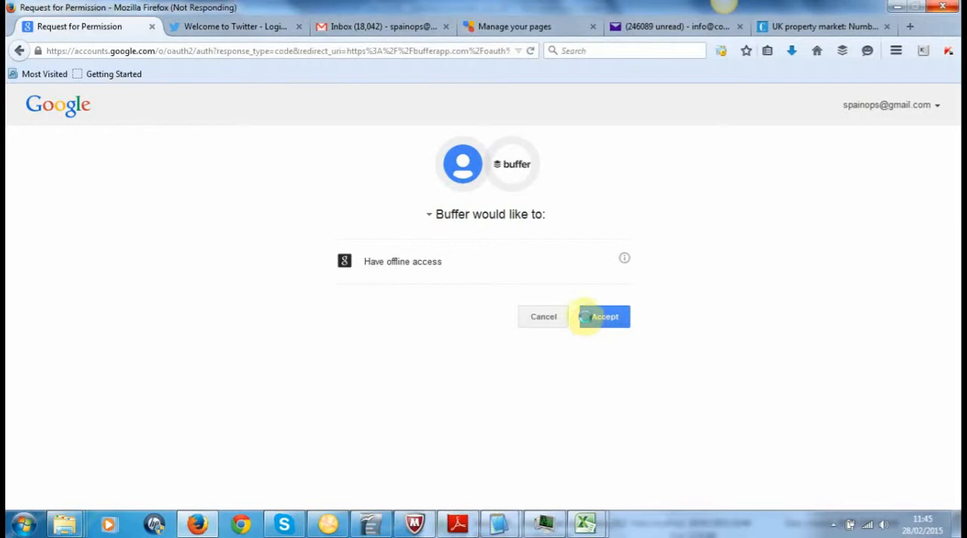
pyautogui.click(595, 322)
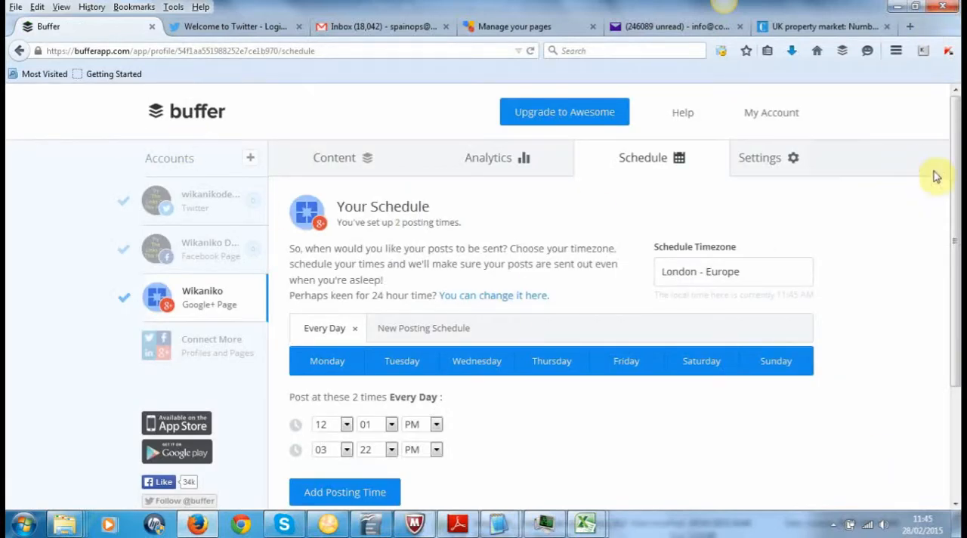
# Step: Check the Facebook page's posting schedule, and remove the 09:45 PM posting time from the Twitter account's schedule
pyautogui.moveTo(955, 197); pyautogui.dragTo(946, 257)
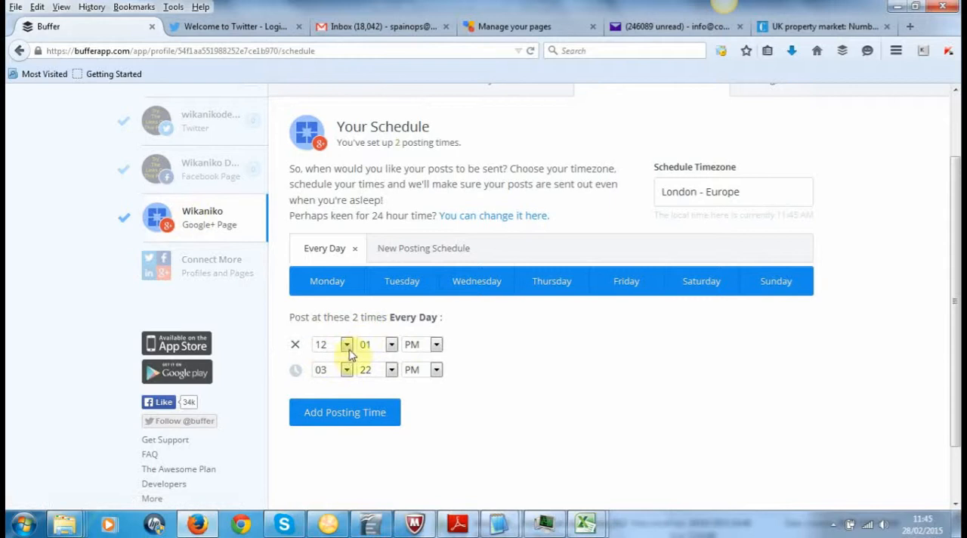
pyautogui.click(212, 173)
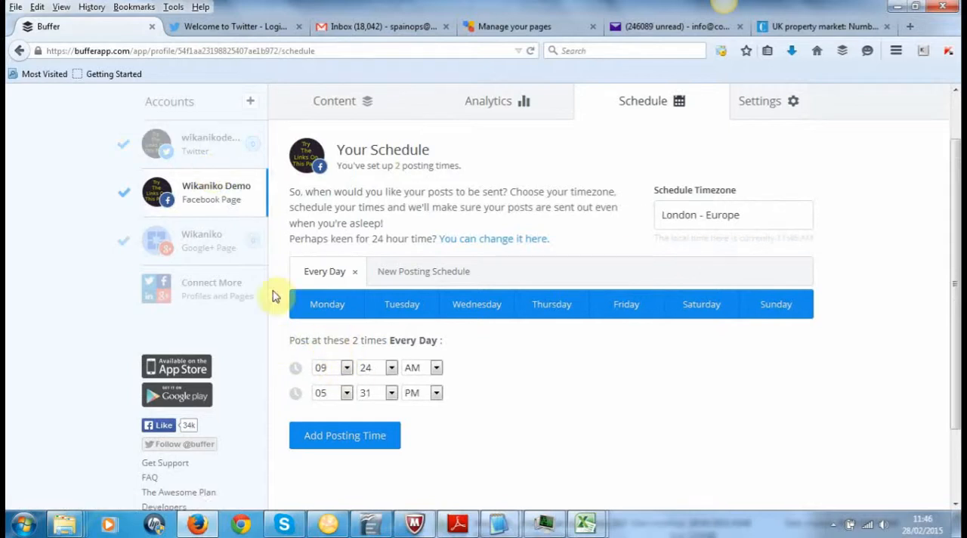
pyautogui.click(222, 156)
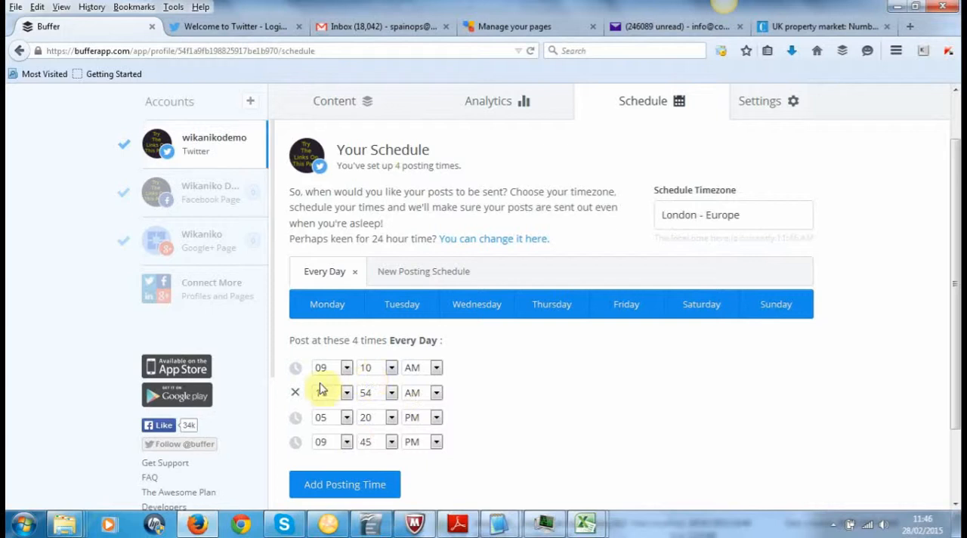
pyautogui.moveTo(344, 365)
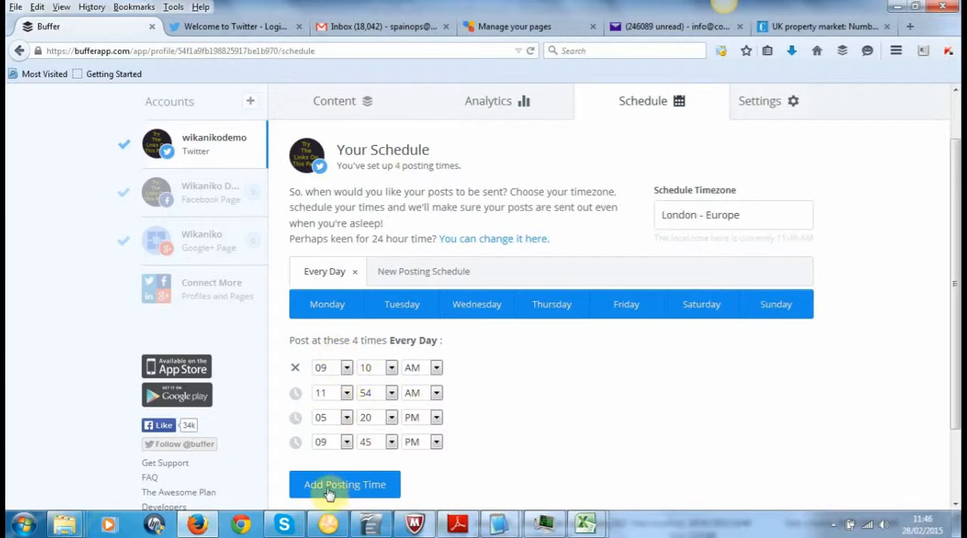
pyautogui.moveTo(295, 446)
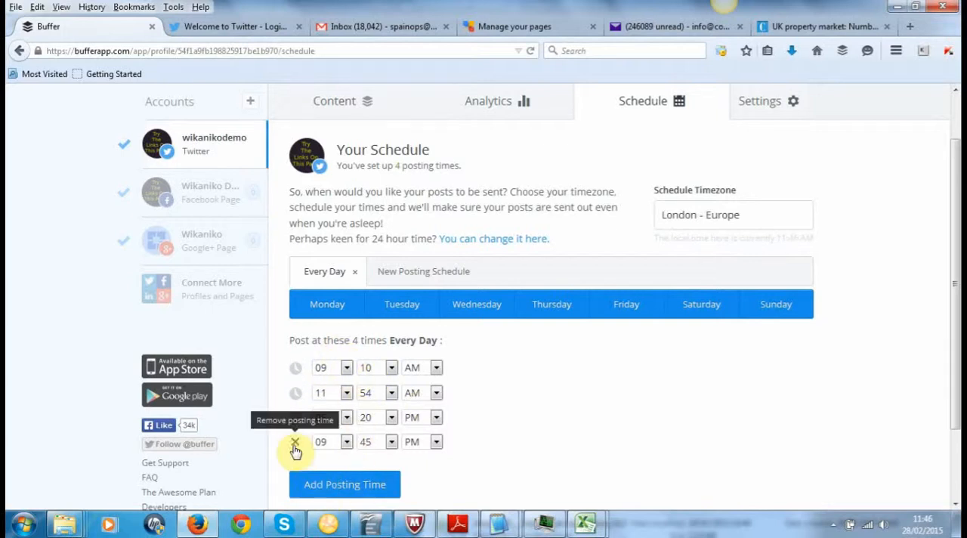
pyautogui.click(294, 444)
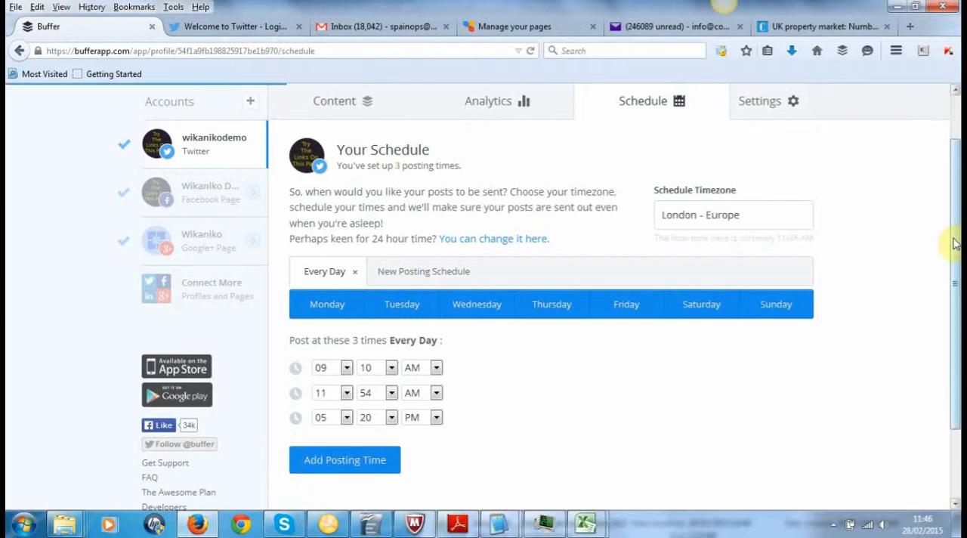
# Step: Look over the account menu's options and open the Twitter account's content queue
pyautogui.scroll(2, 949, 190)
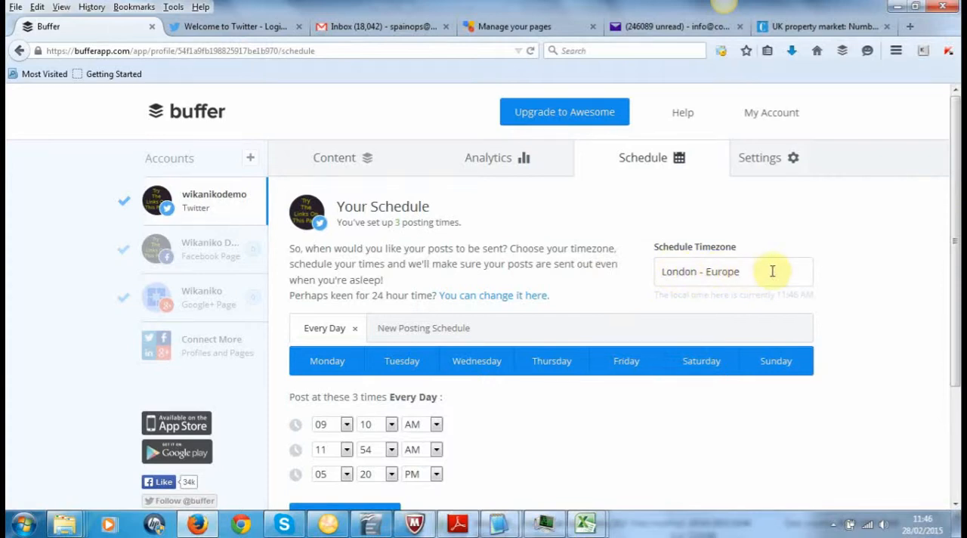
pyautogui.click(780, 119)
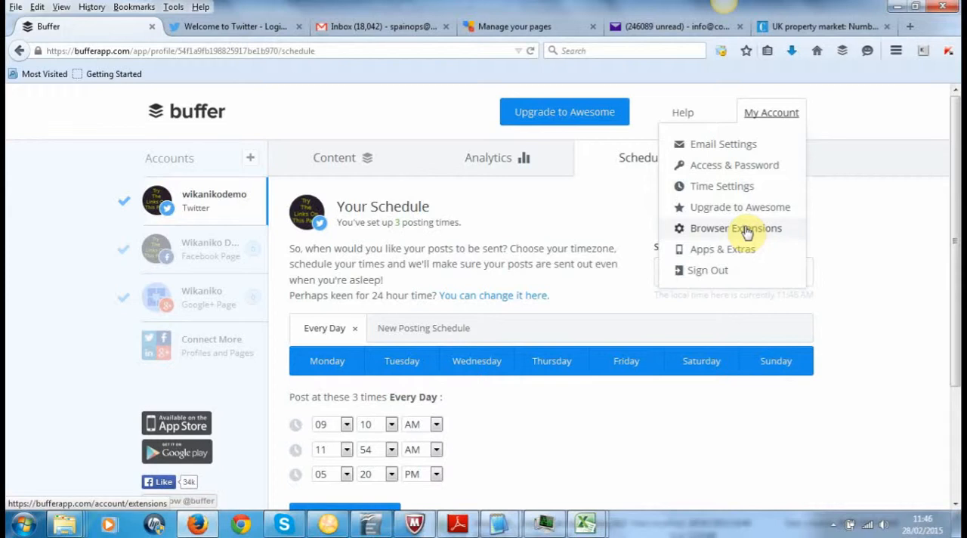
pyautogui.click(355, 161)
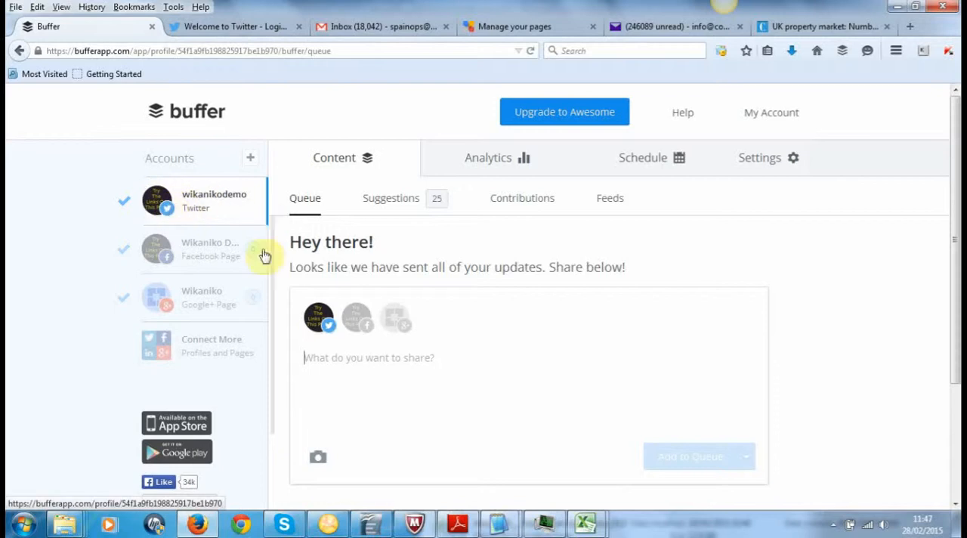
# Step: Switch default sharing off and back on for the Facebook page and the Google+ page
pyautogui.click(123, 252)
pyautogui.click(122, 254)
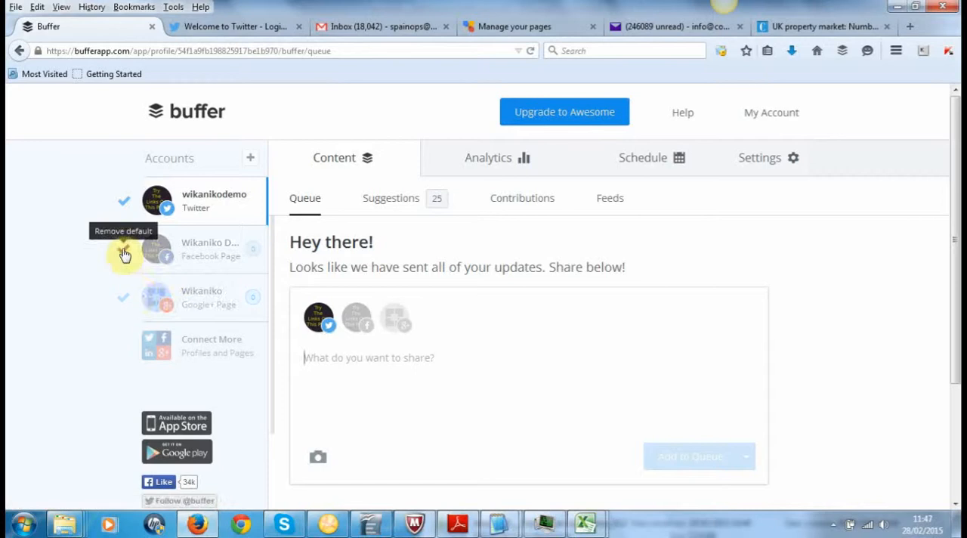
pyautogui.click(124, 299)
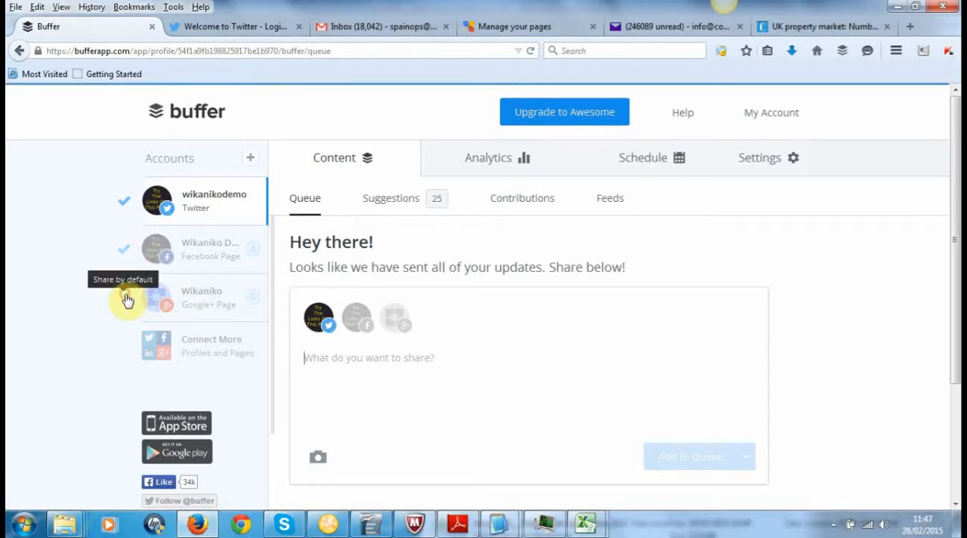
pyautogui.click(125, 300)
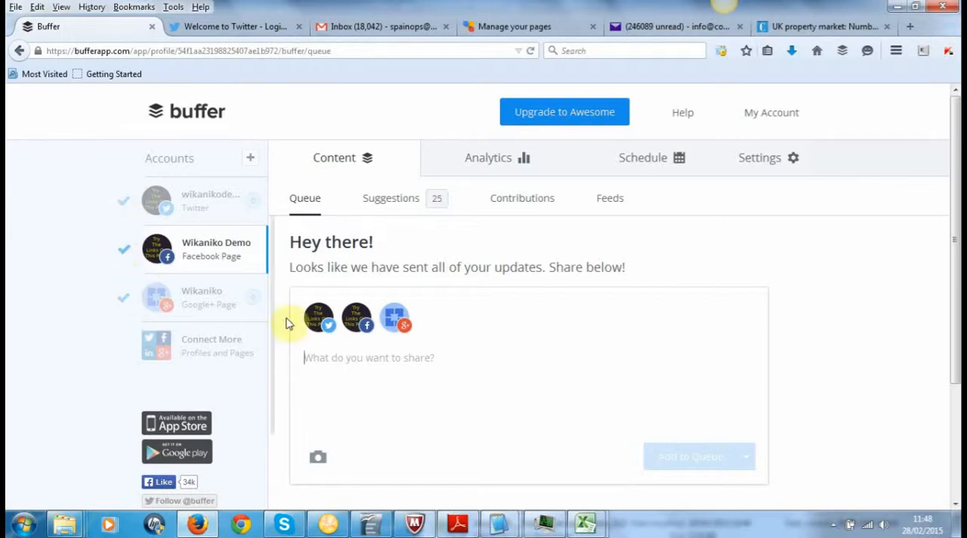
# Step: View the Facebook page's Contributions section, and return to the queue to check which accounts the composer posts to
pyautogui.click(534, 201)
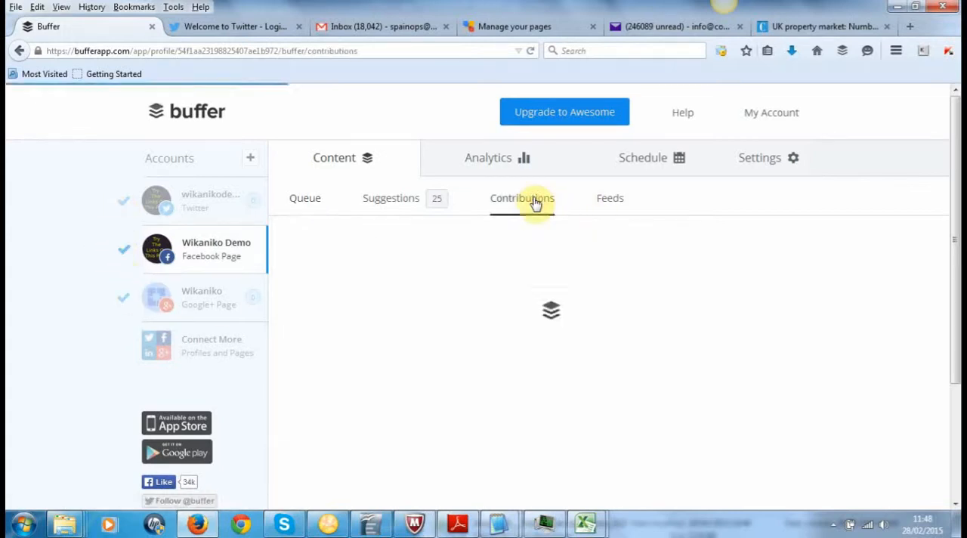
pyautogui.click(296, 200)
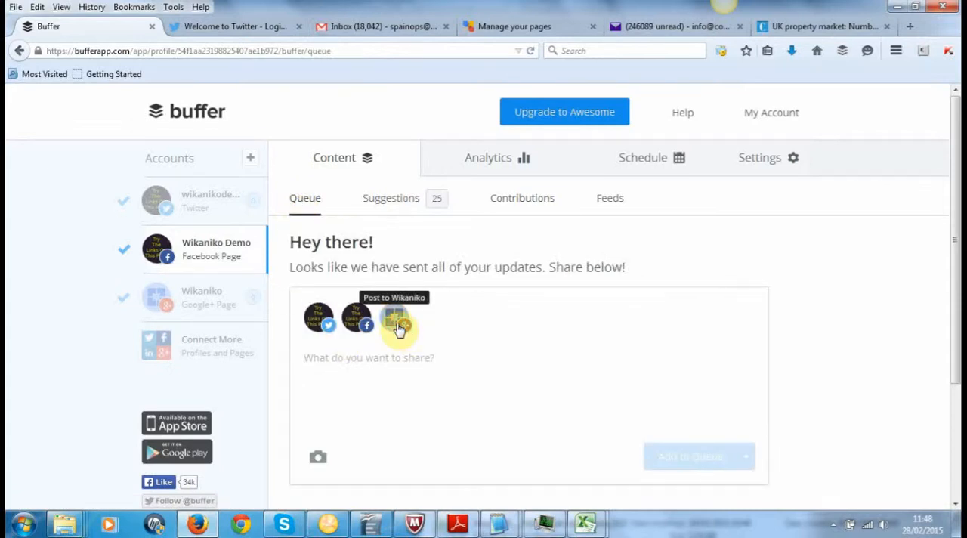
pyautogui.click(393, 323)
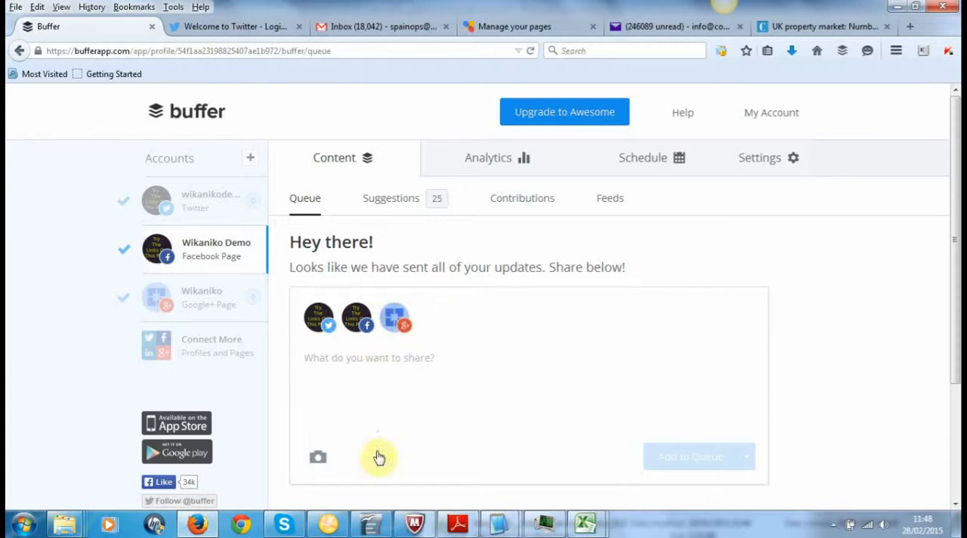
pyautogui.moveTo(493, 526)
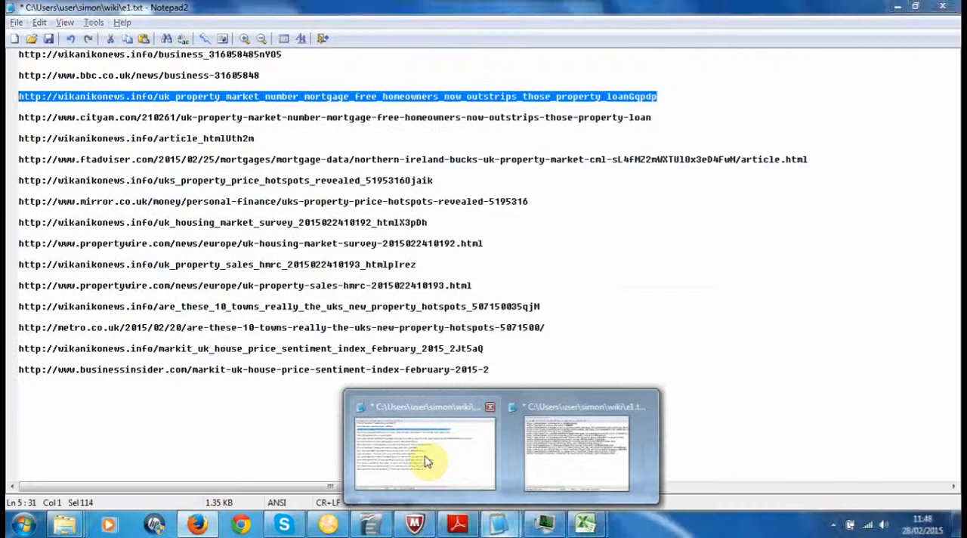
pyautogui.click(426, 461)
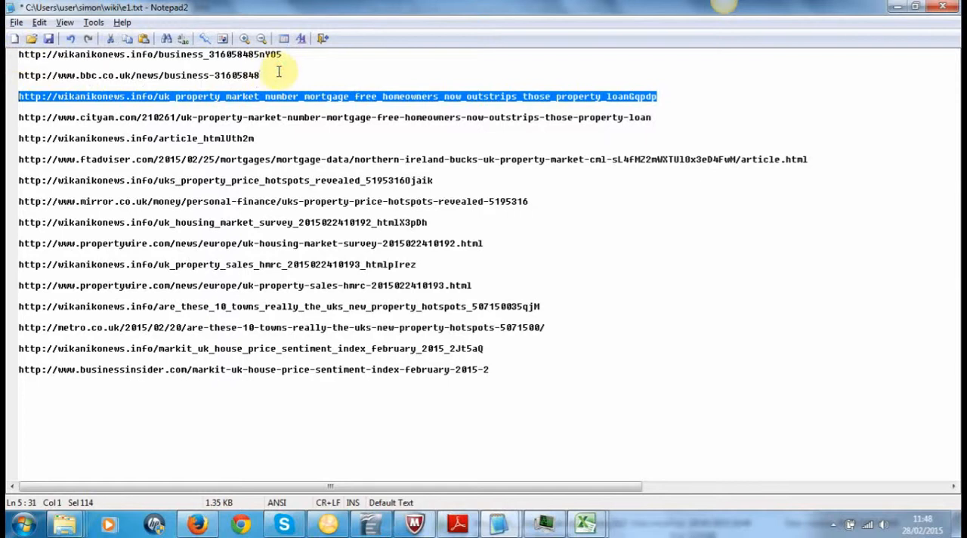
pyautogui.moveTo(277, 70); pyautogui.dragTo(7, 77)
pyautogui.hotkey('ctrl', 'c')
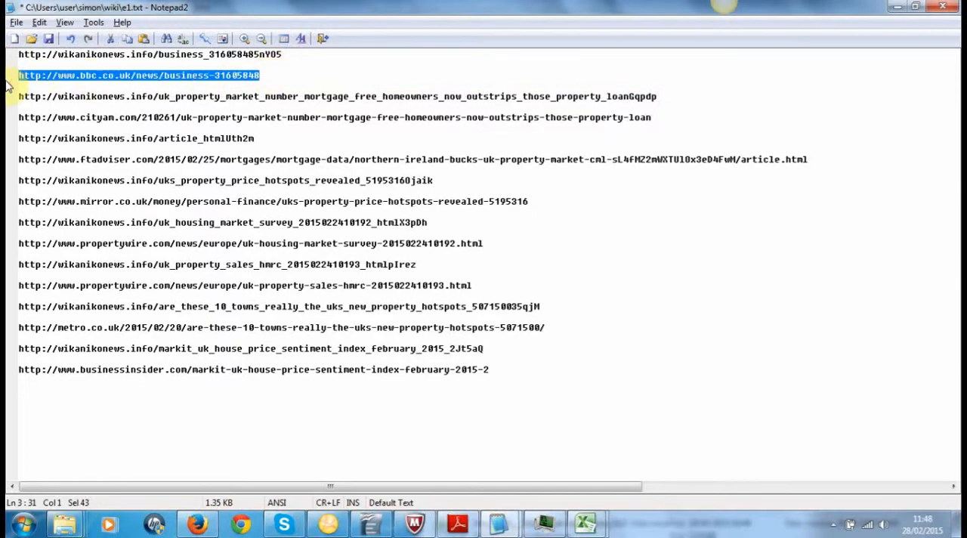
# Step: Switch back to Firefox and load the copied BBC article link in the tab showing the UK property market article
pyautogui.hotkey('alt', 'Tab')
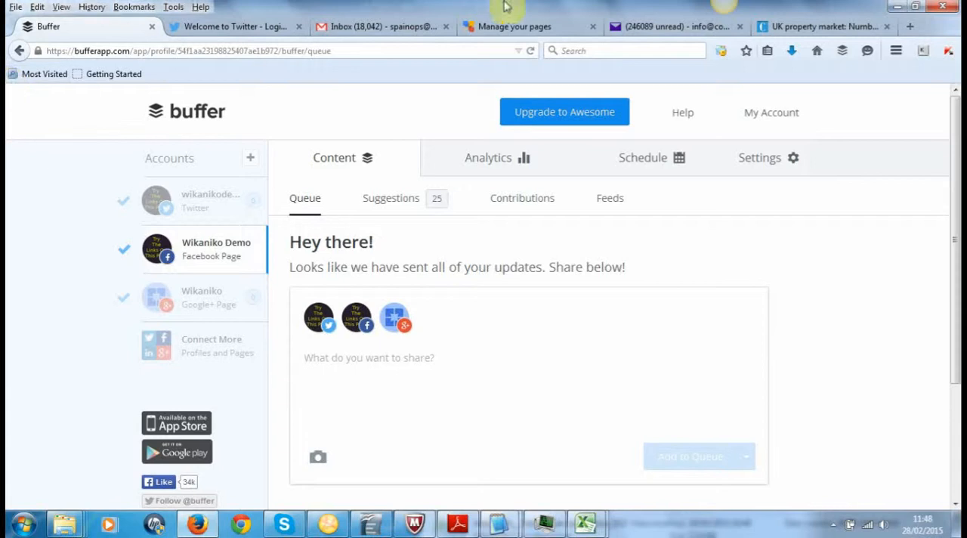
pyautogui.click(816, 29)
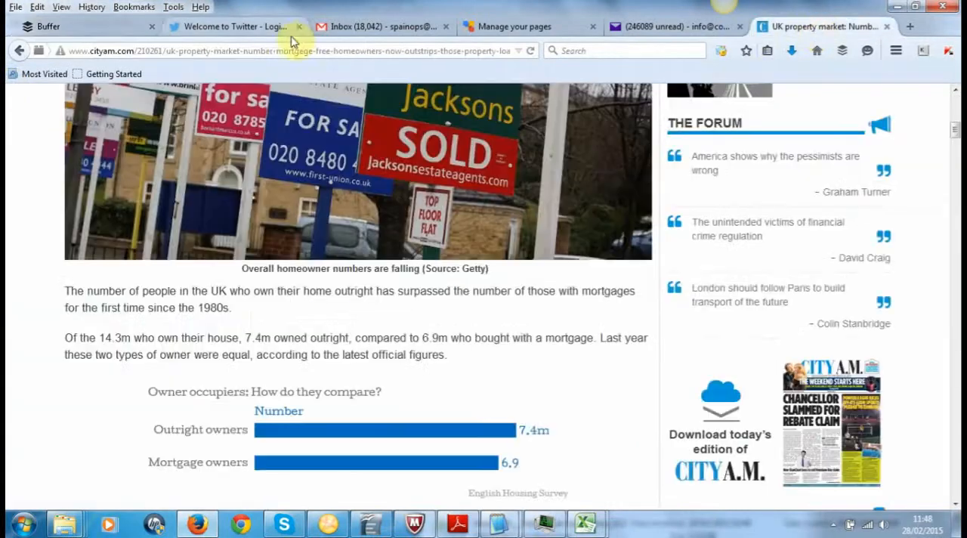
pyautogui.click(287, 50)
pyautogui.hotkey('ctrl', 'v')
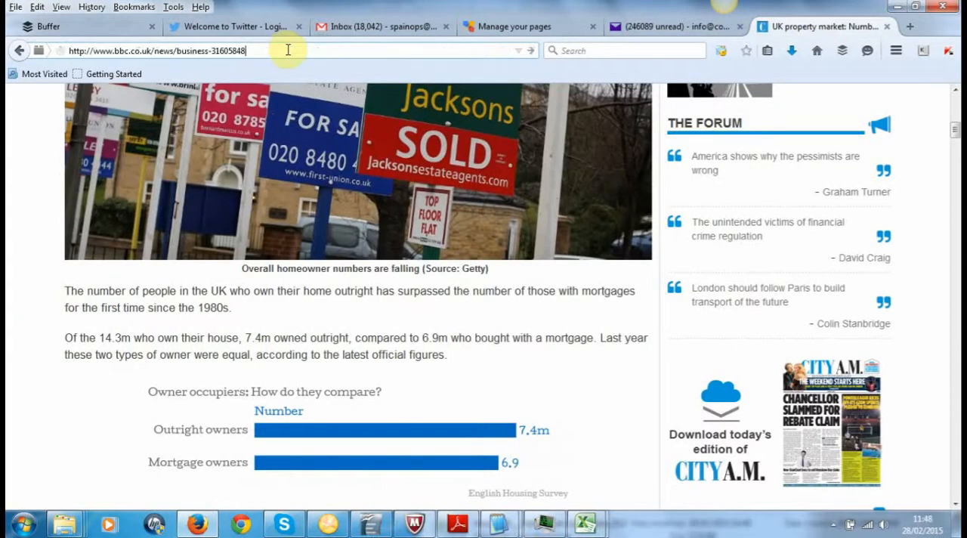
pyautogui.press('Return')
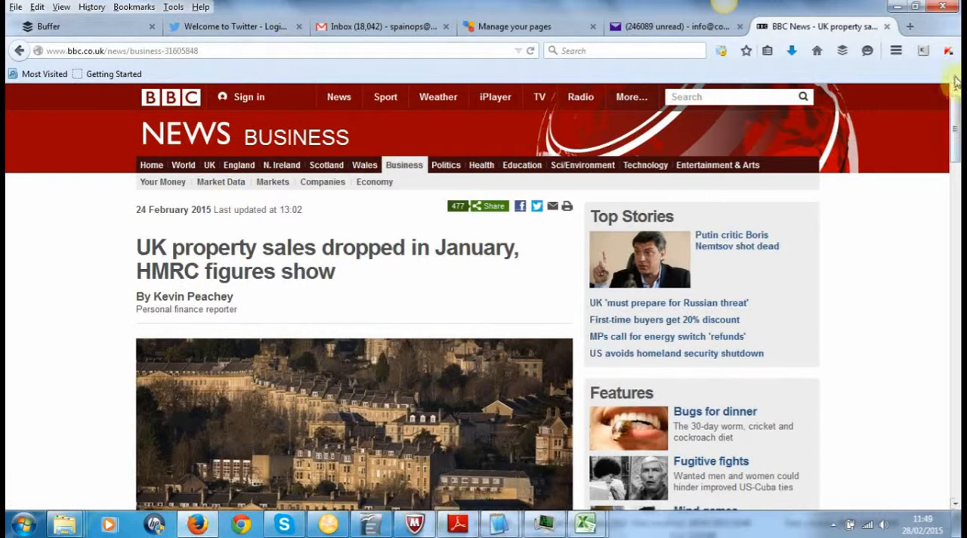
# Step: Share the BBC article's main photo to Buffer with the Buffer This Image command
pyautogui.moveTo(955, 107); pyautogui.dragTo(952, 130)
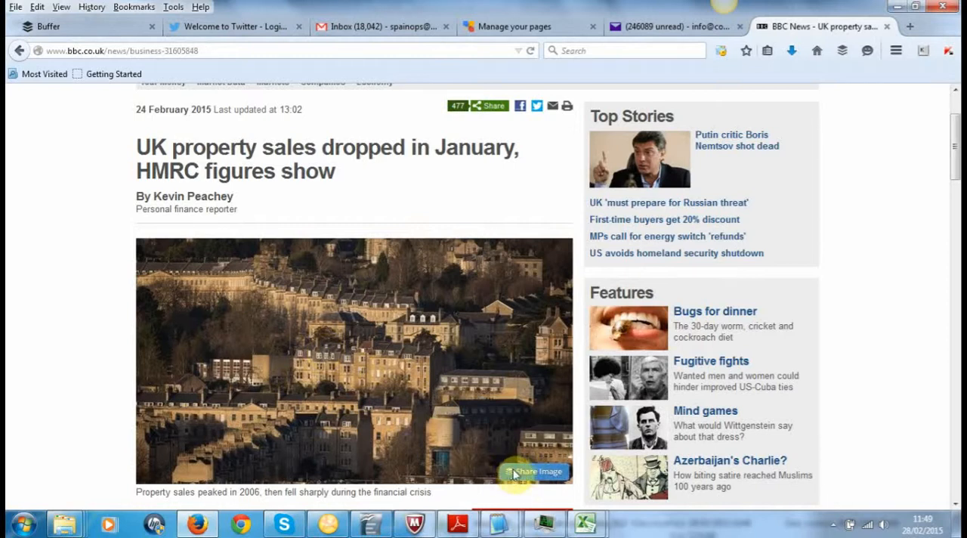
pyautogui.rightClick(347, 357)
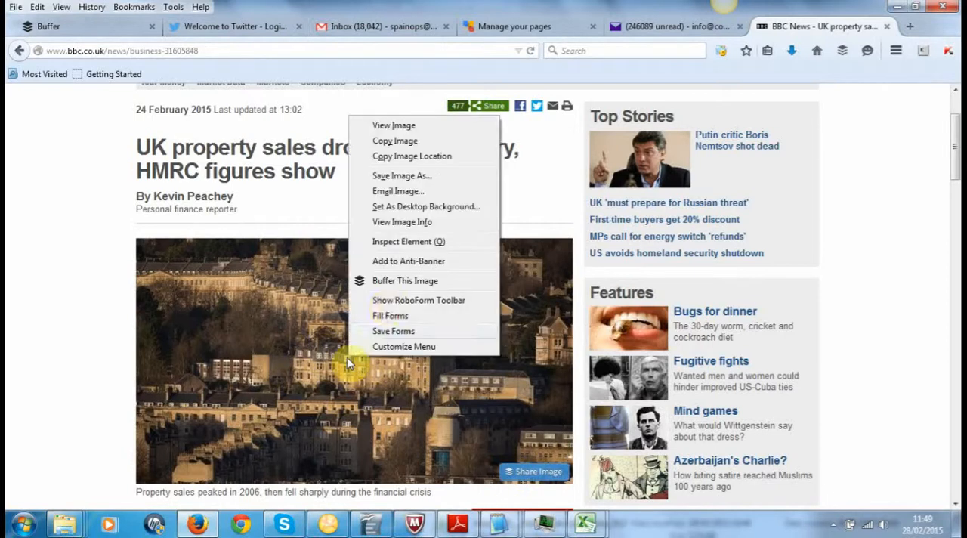
pyautogui.click(398, 281)
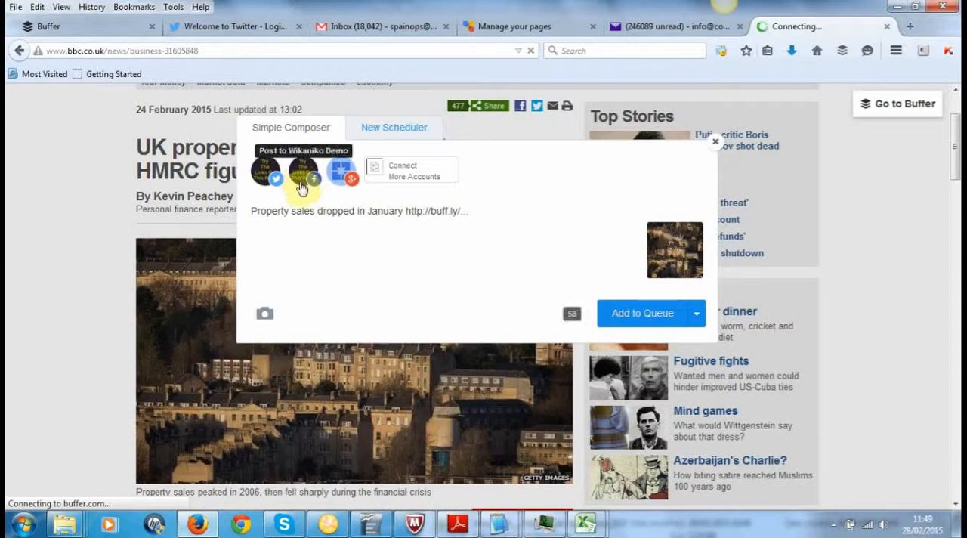
pyautogui.hotkey('alt', 'Tab')
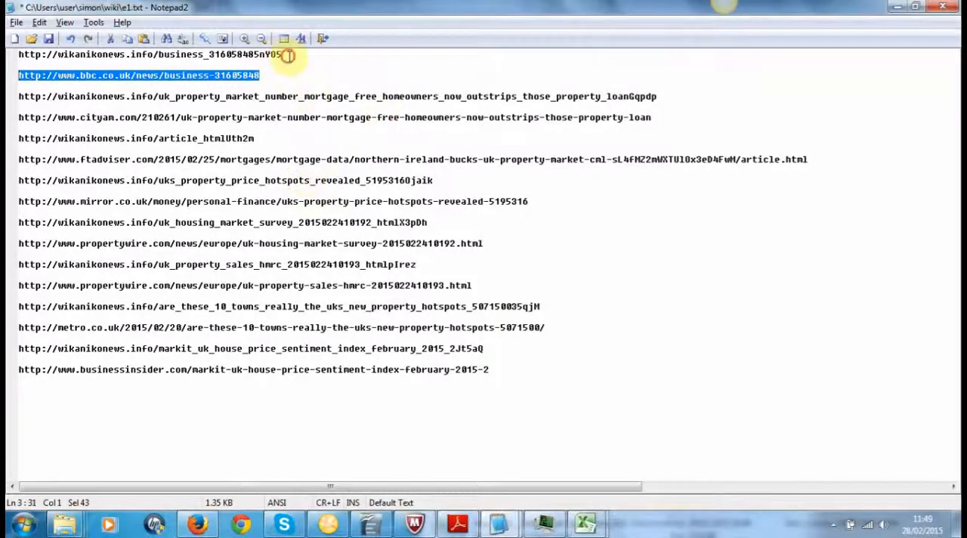
pyautogui.moveTo(286, 55); pyautogui.dragTo(7, 51)
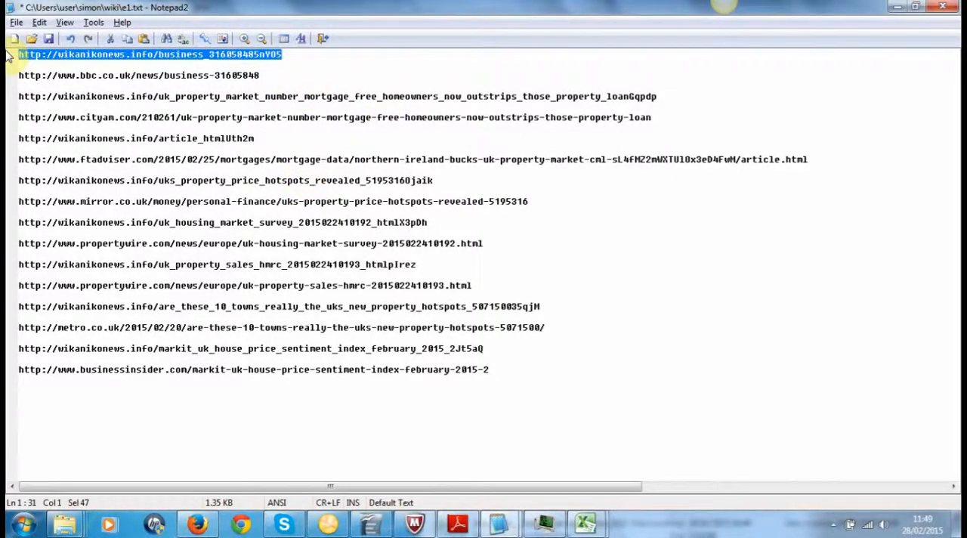
pyautogui.hotkey('alt', 'Tab')
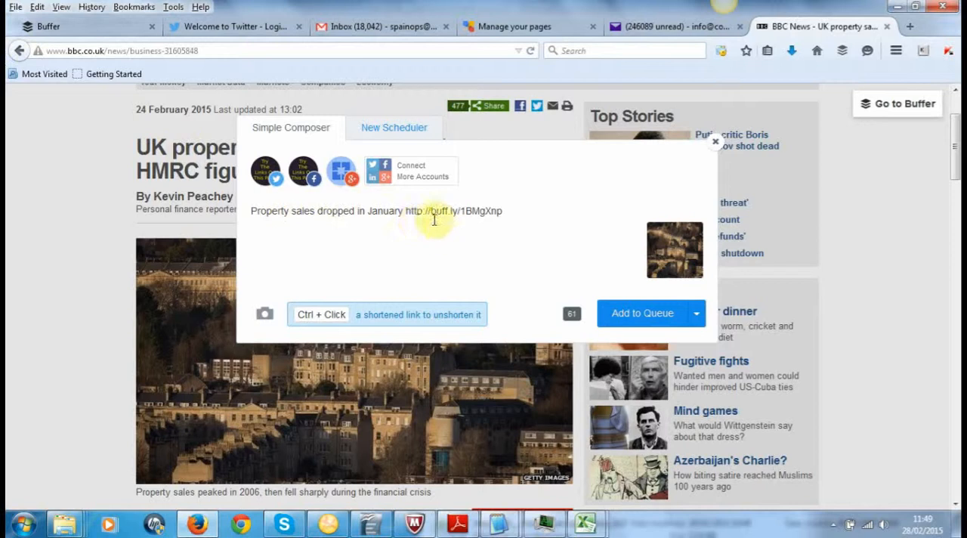
pyautogui.moveTo(405, 211); pyautogui.dragTo(557, 214)
pyautogui.press('BackSpace')
pyautogui.write('http://wikanikonews.info/business_316058485nYO5')
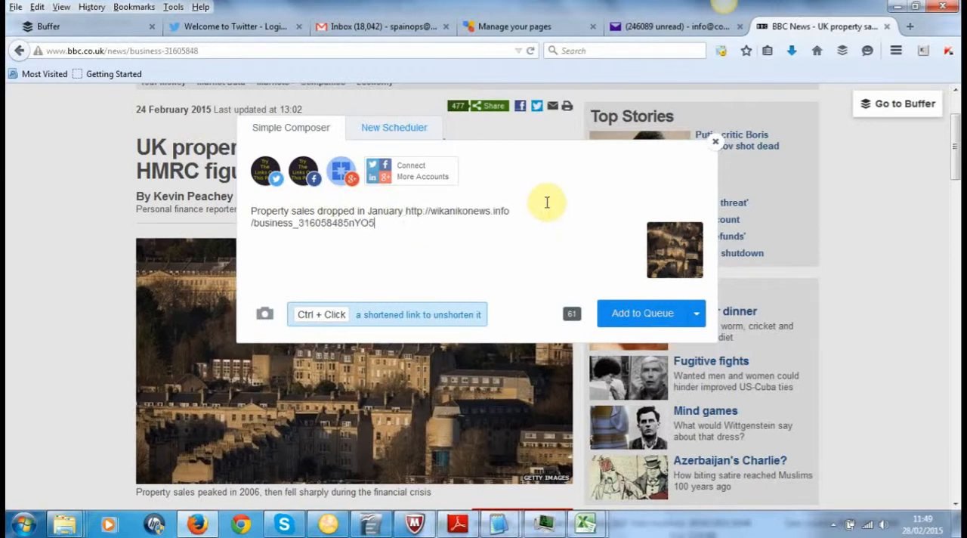
# Step: View the alternative sharing options for the property sales post, and add the post to the queue
pyautogui.click(696, 315)
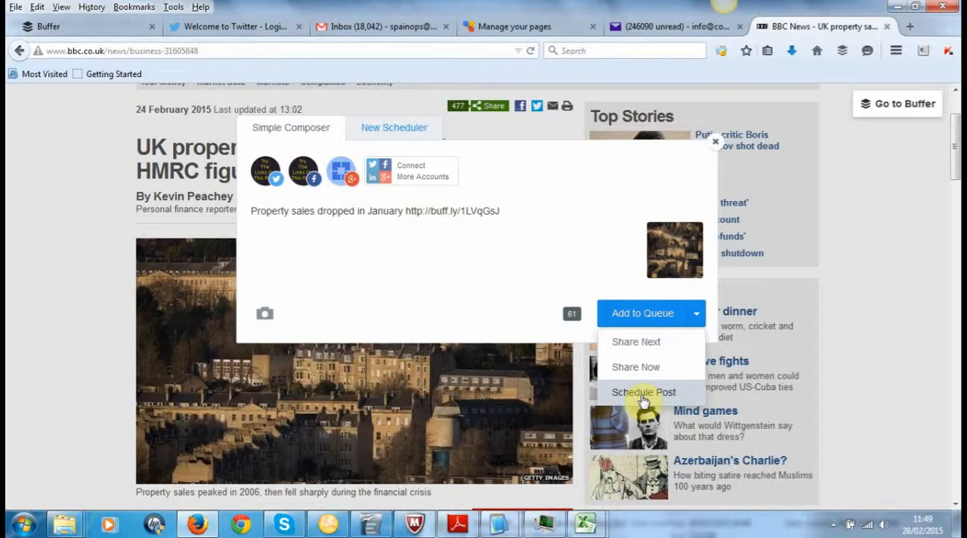
pyautogui.click(479, 260)
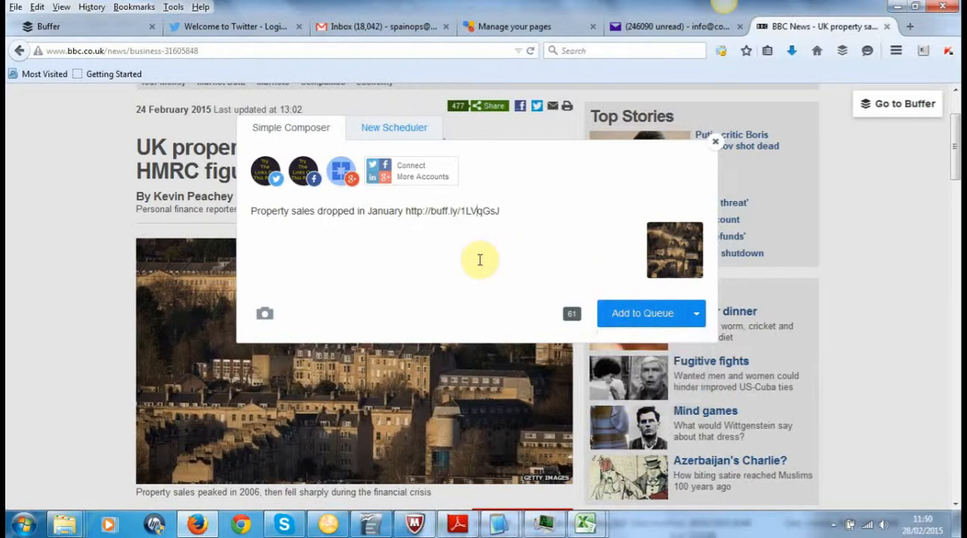
pyautogui.click(643, 315)
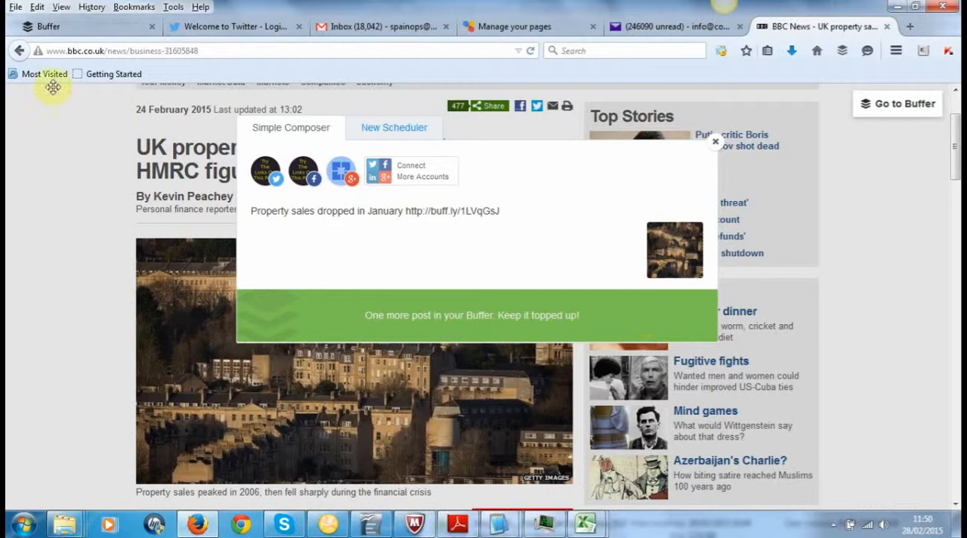
# Step: Return to the Buffer dashboard and check the scheduled post in the Facebook page, Twitter and Google+ page queues
pyautogui.click(48, 27)
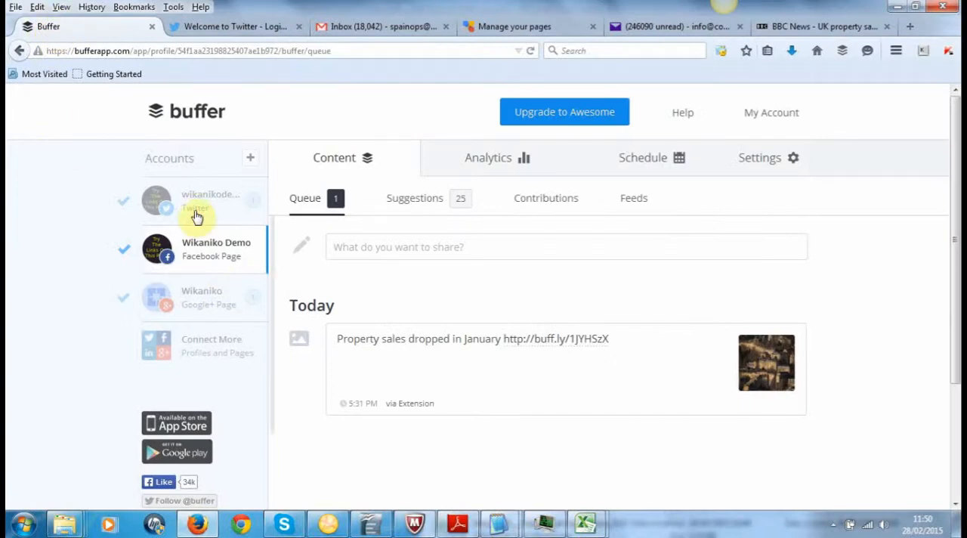
pyautogui.click(196, 217)
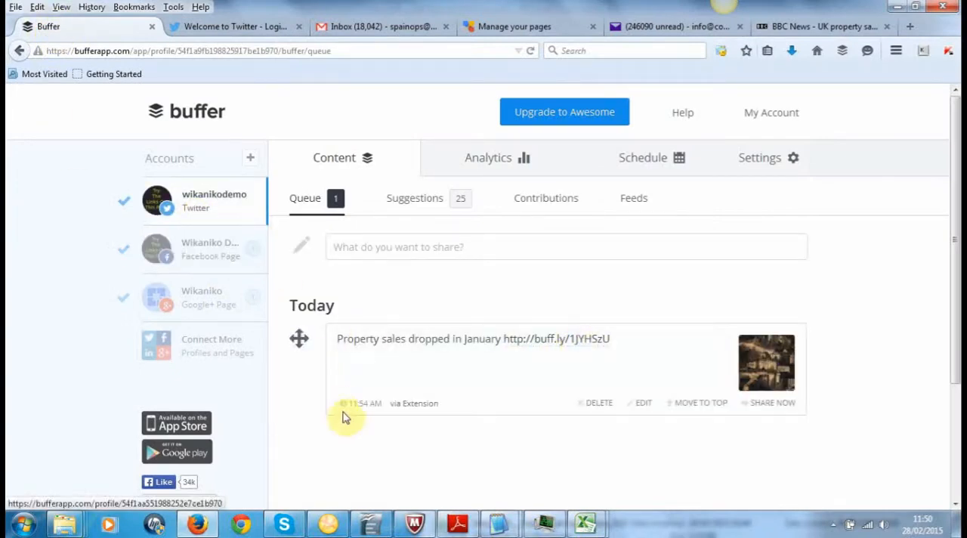
pyautogui.click(200, 257)
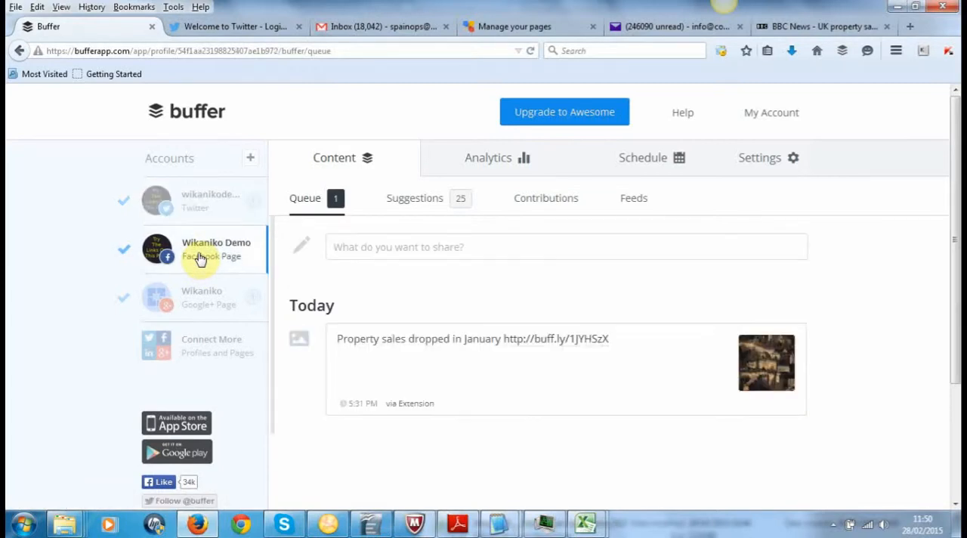
pyautogui.click(191, 300)
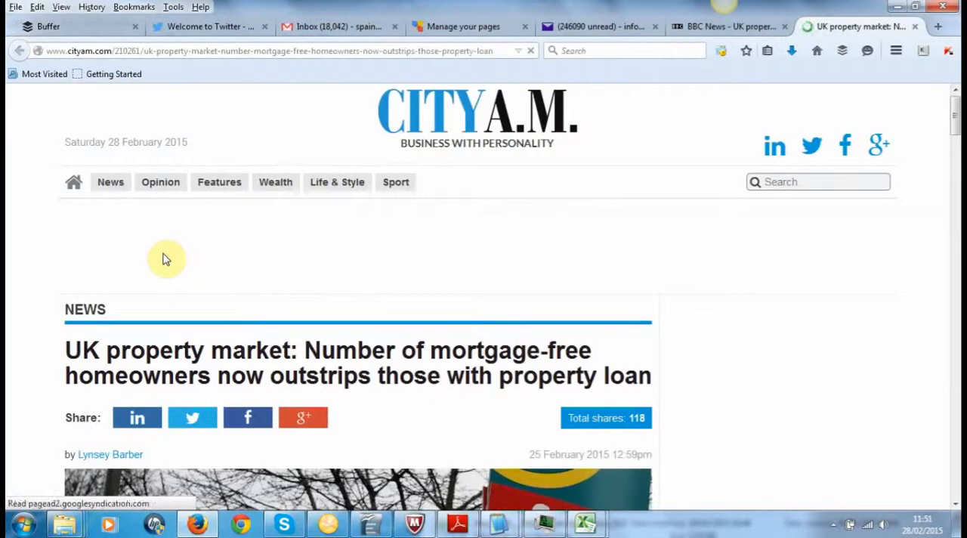
# Step: Share the main photo of the City A.M. mortgage-free homeowners article with the Buffer This Image command
pyautogui.scroll(-3, 954, 120)
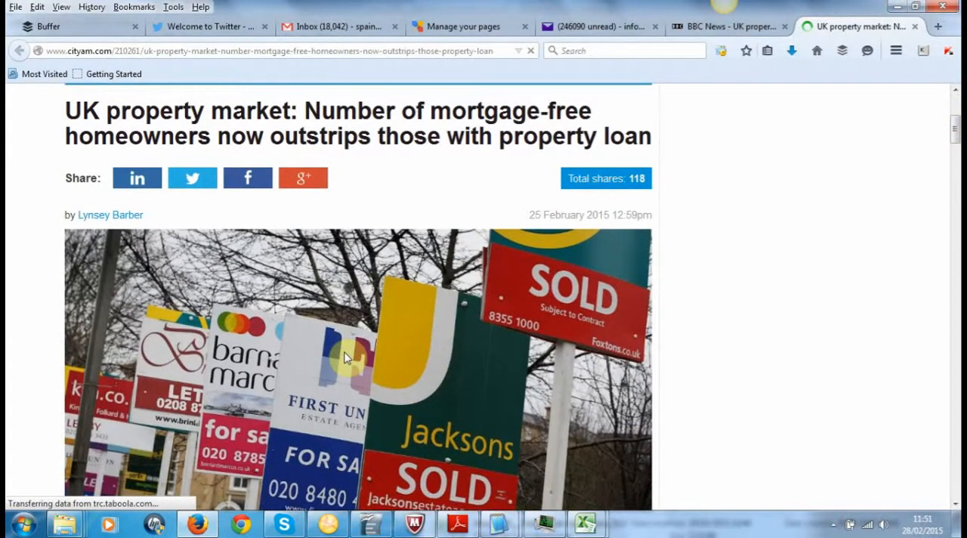
pyautogui.rightClick(345, 358)
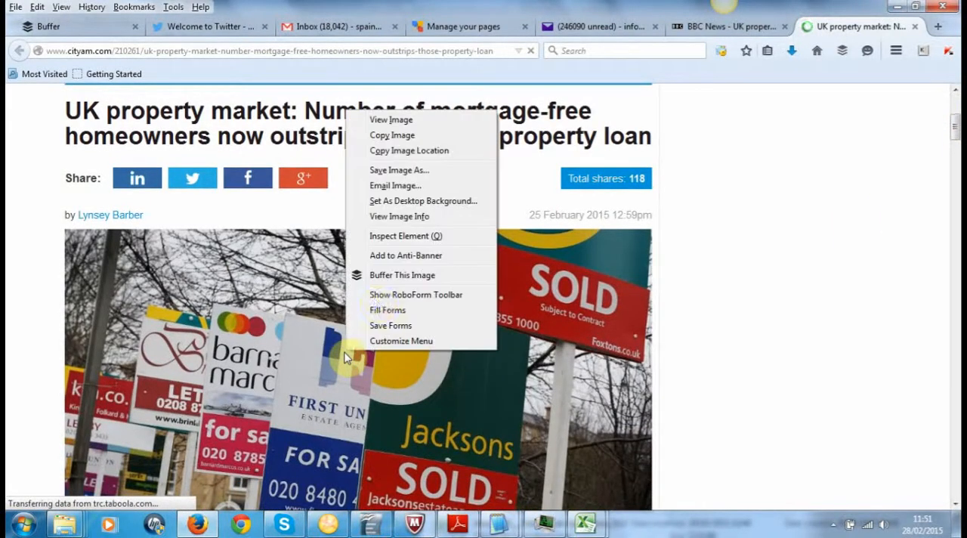
pyautogui.click(392, 277)
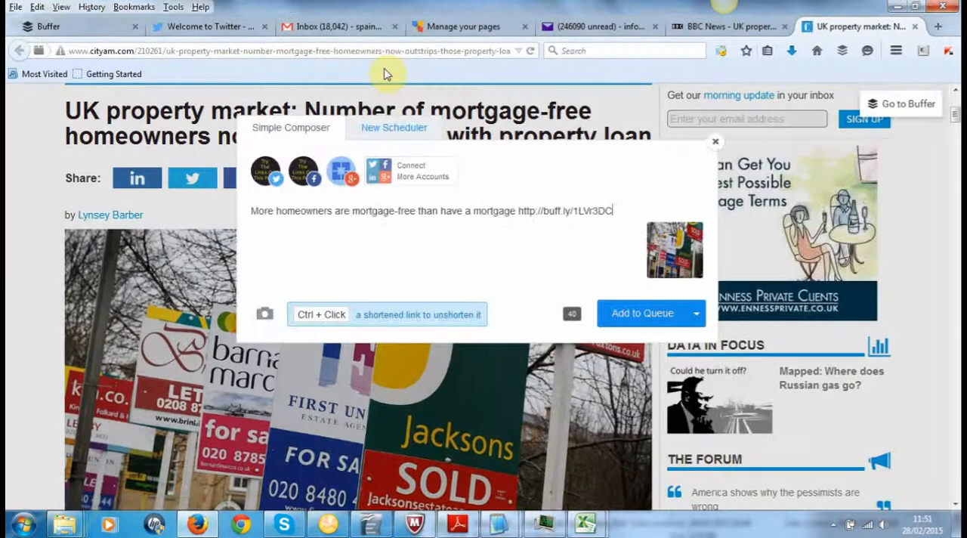
pyautogui.hotkey('alt', 'Tab')
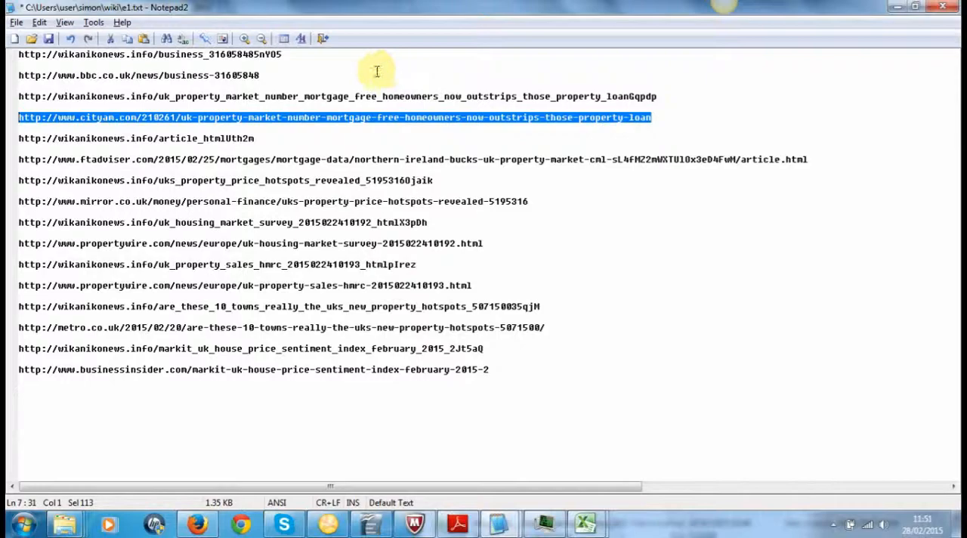
pyautogui.click(678, 93)
pyautogui.moveTo(678, 93); pyautogui.dragTo(7, 101)
pyautogui.hotkey('ctrl', 'c')
pyautogui.hotkey('alt', 'Tab')
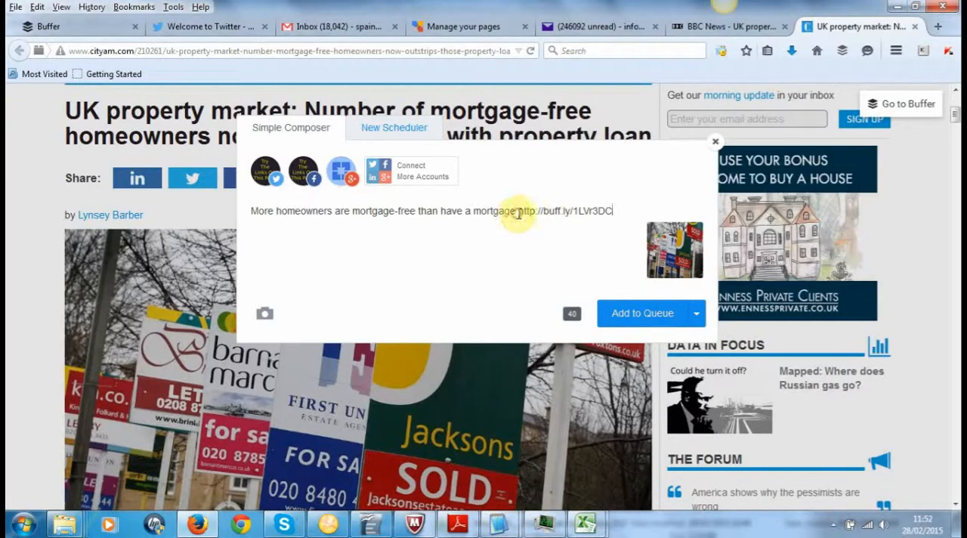
# Step: Replace the shortened link in the mortgage-free homeowners post with the copied wikanikonews.info link, keeping a space before it
pyautogui.click(626, 218)
pyautogui.doubleClick(624, 217)
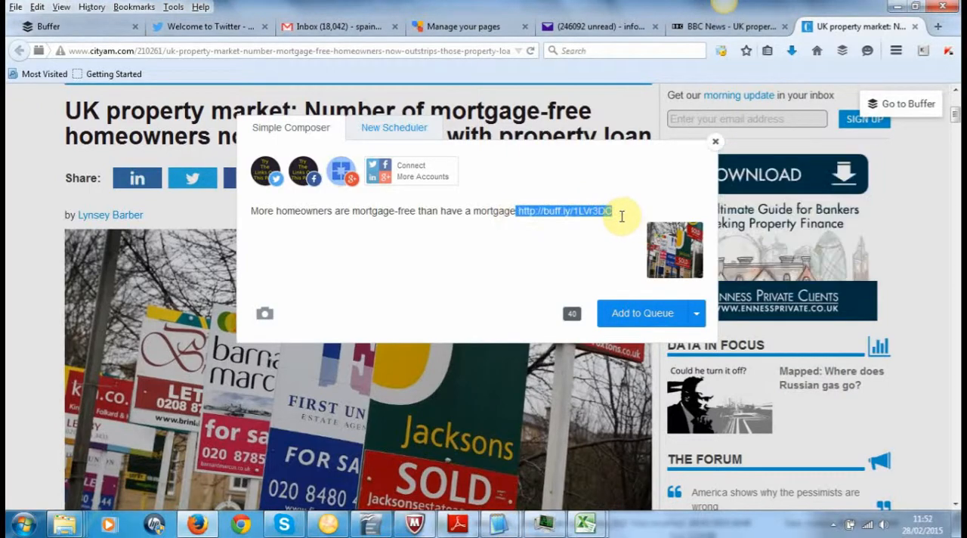
pyautogui.hotkey('ctrl', 'v')
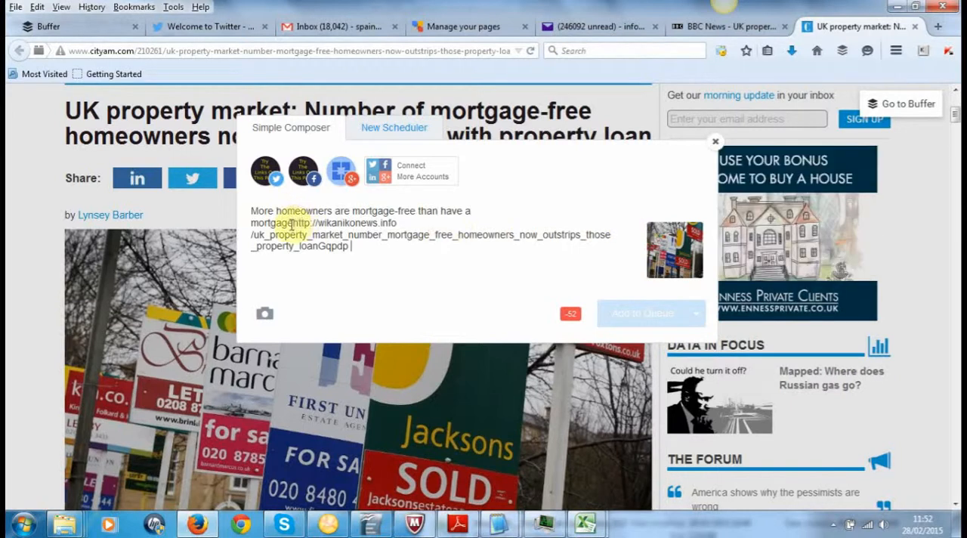
pyautogui.moveTo(291, 224); pyautogui.dragTo(415, 278)
pyautogui.hotkey('ctrl', 'c')
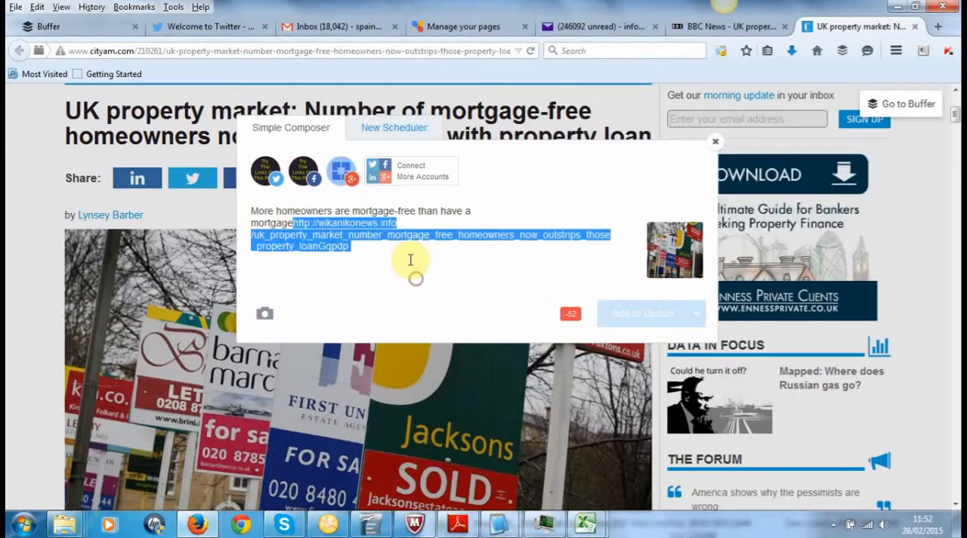
pyautogui.press('BackSpace')
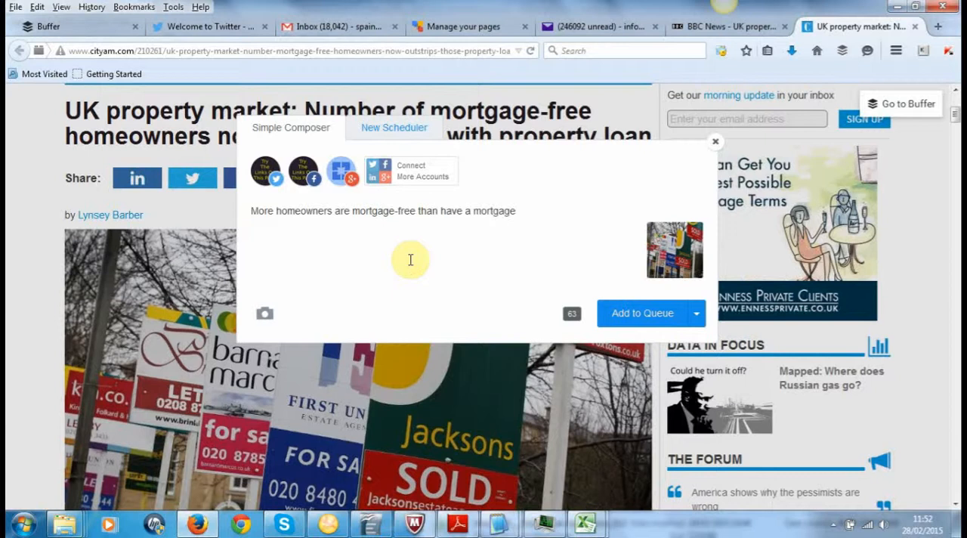
pyautogui.hotkey('ctrl', 'v')
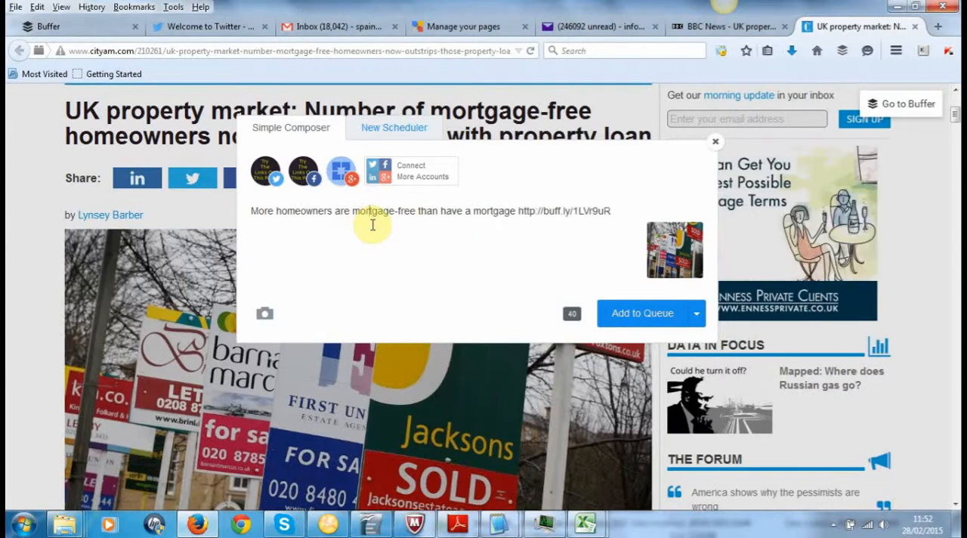
# Step: Paste the copied link over the post's shortened link once more, and add the mortgage-free homeowners post to the queue
pyautogui.moveTo(518, 211); pyautogui.dragTo(641, 209)
pyautogui.hotkey('ctrl', 'v')
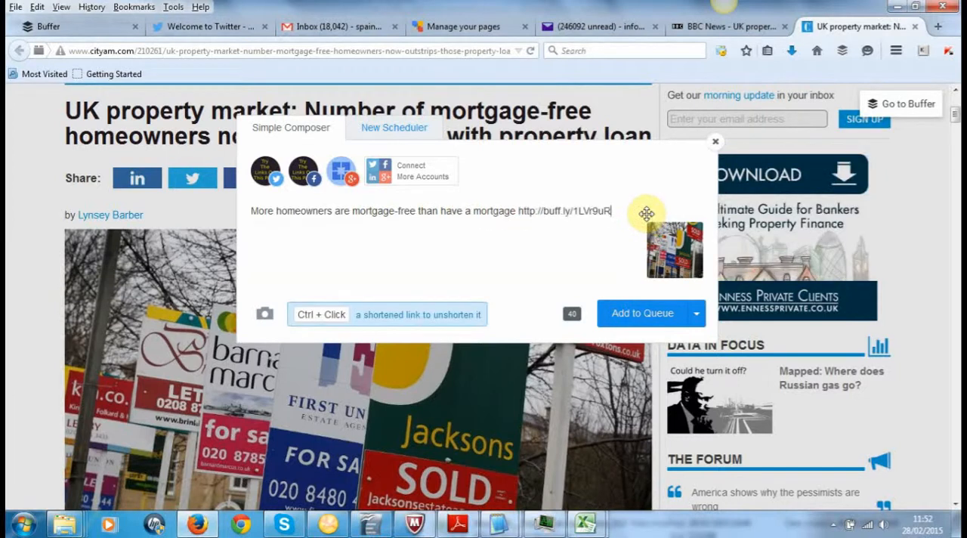
pyautogui.click(640, 319)
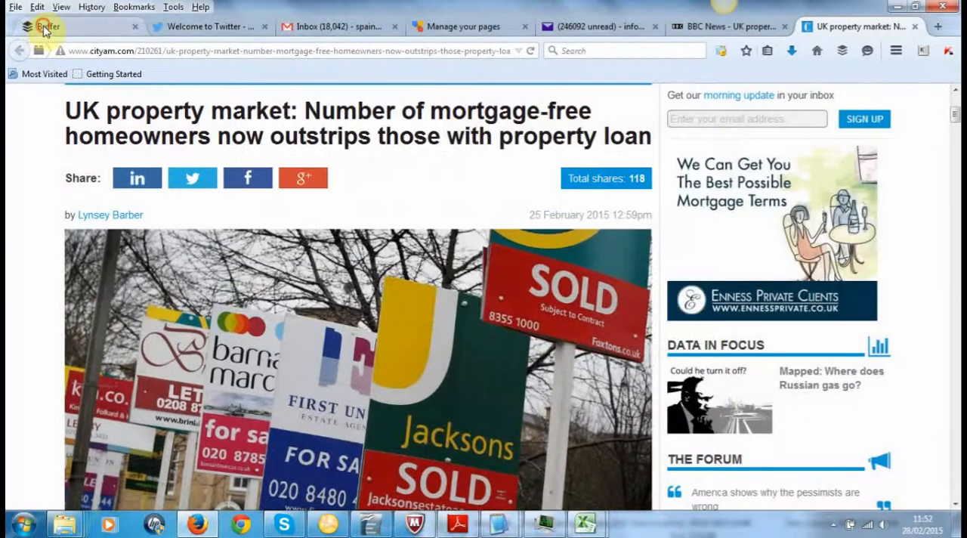
# Step: In the Google+ page's Buffer queue, move the mortgage-free homeowners post above the property sales post
pyautogui.click(45, 27)
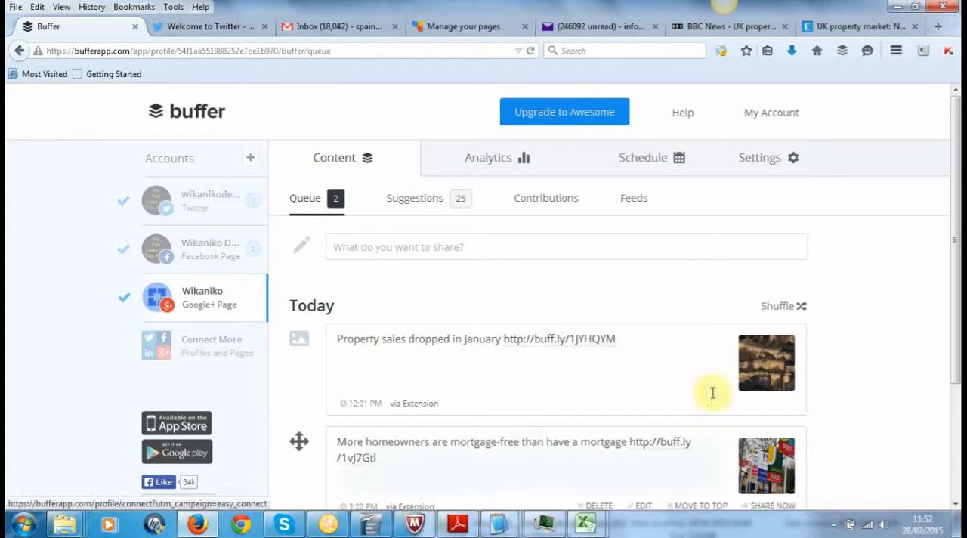
pyautogui.moveTo(954, 242); pyautogui.dragTo(956, 283)
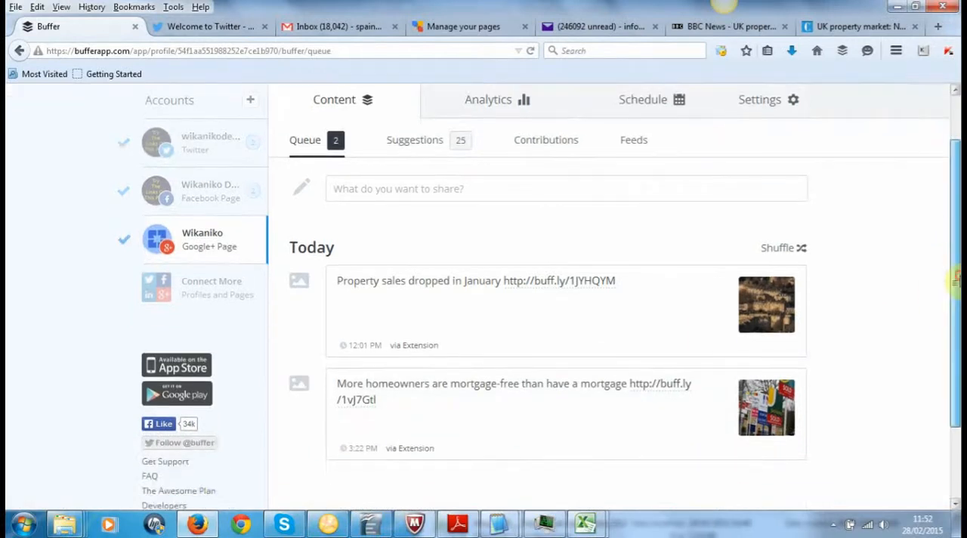
pyautogui.moveTo(552, 424)
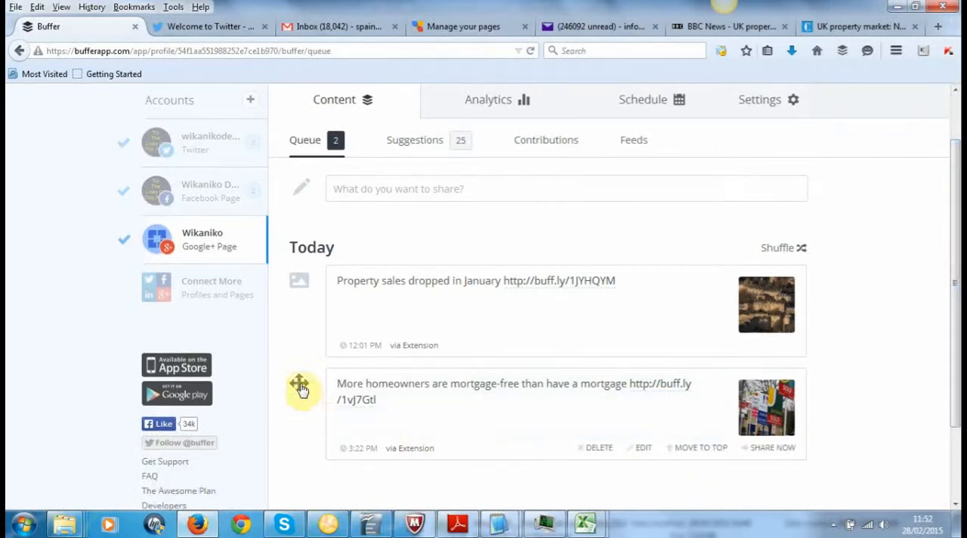
pyautogui.moveTo(300, 388)
pyautogui.mouseDown()
pyautogui.moveTo(294, 285)
pyautogui.moveTo(298, 388)
pyautogui.mouseUp()
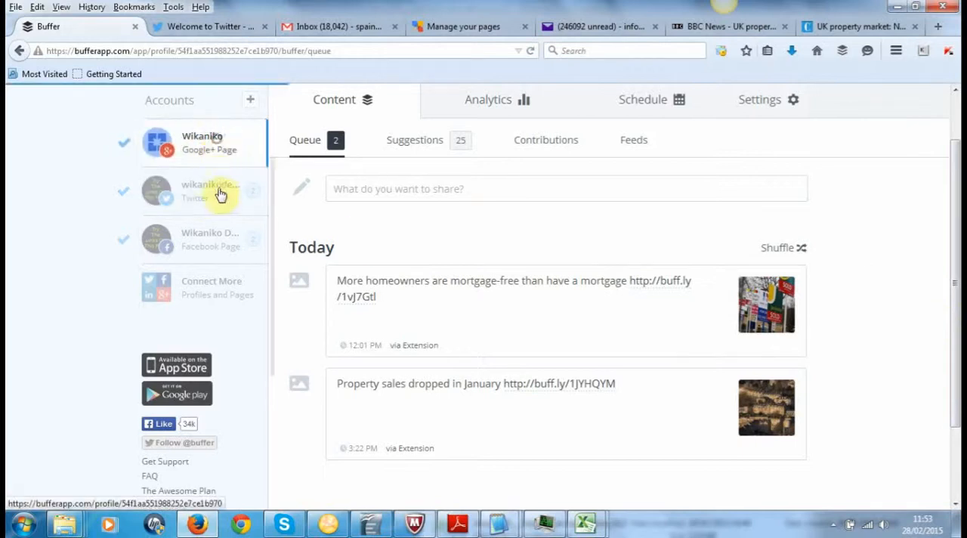
# Step: Move the Wikaniko Google+ page below the Twitter account and Facebook page in the accounts list
pyautogui.moveTo(216, 138); pyautogui.dragTo(220, 195)
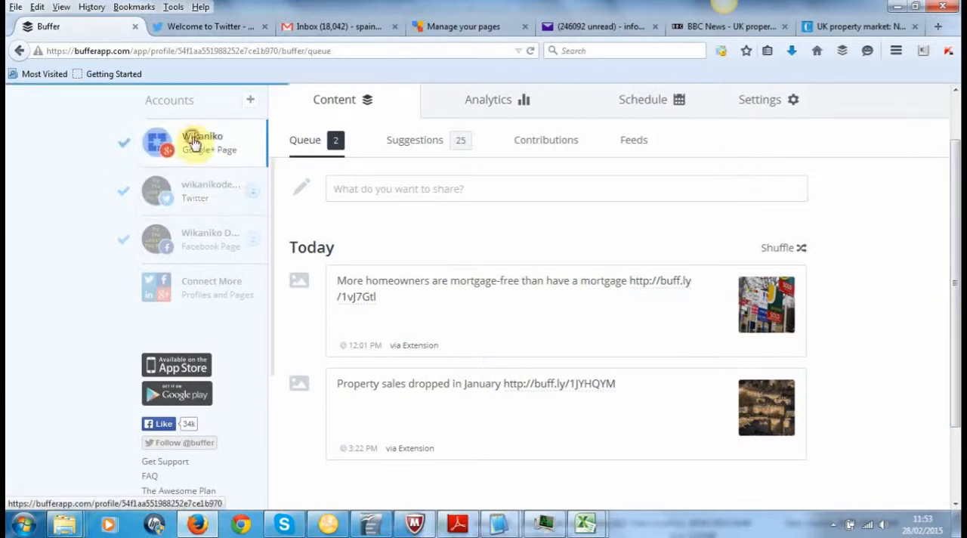
pyautogui.moveTo(193, 142); pyautogui.dragTo(198, 249)
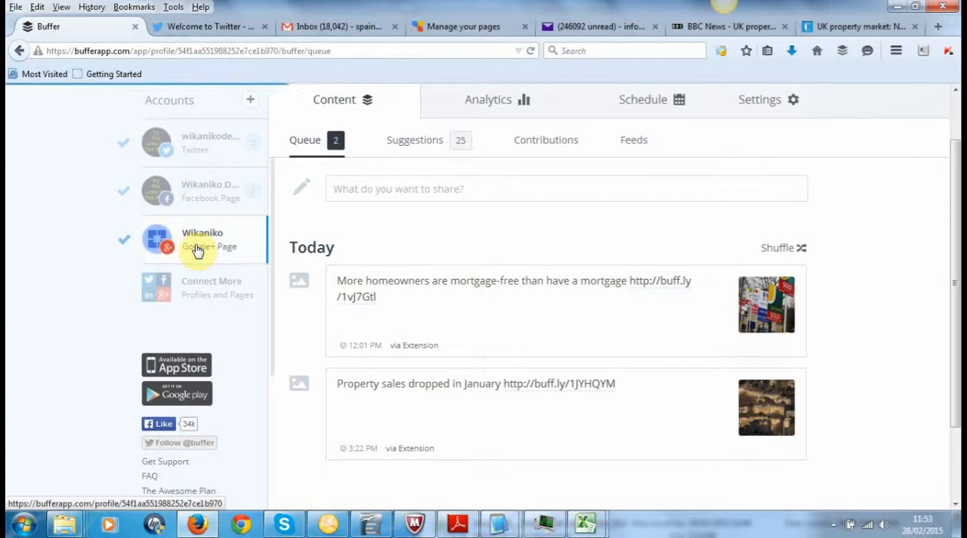